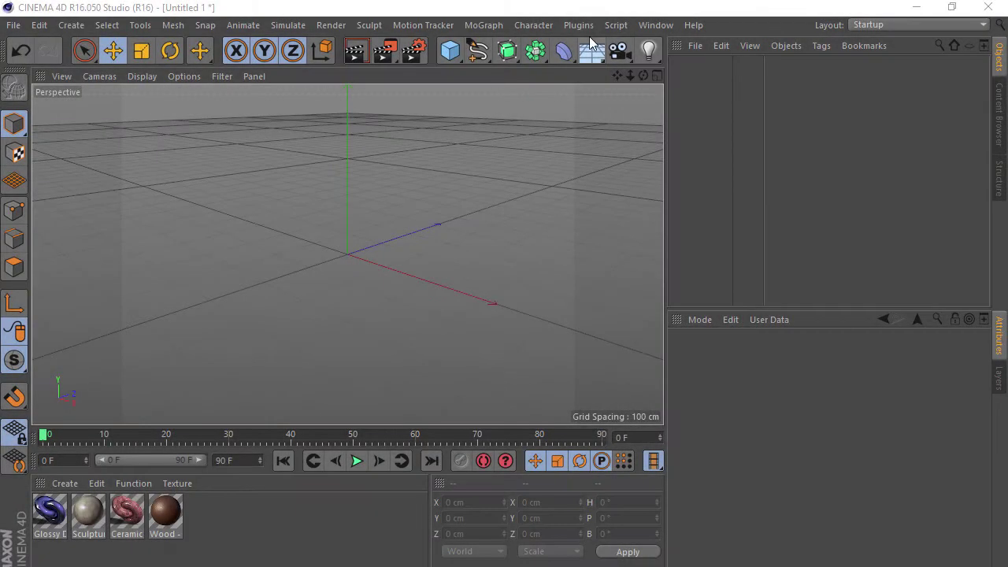
Add Glossy Dark Blue to a new Custom Buttons preset with its material preview as icon
click(579, 25)
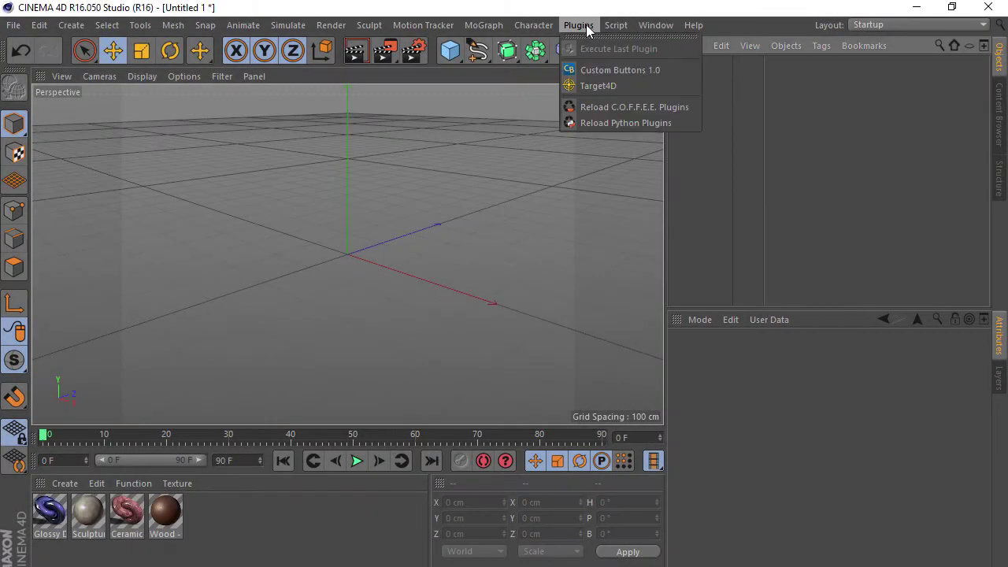
click(677, 71)
drag(615, 11, 450, 115)
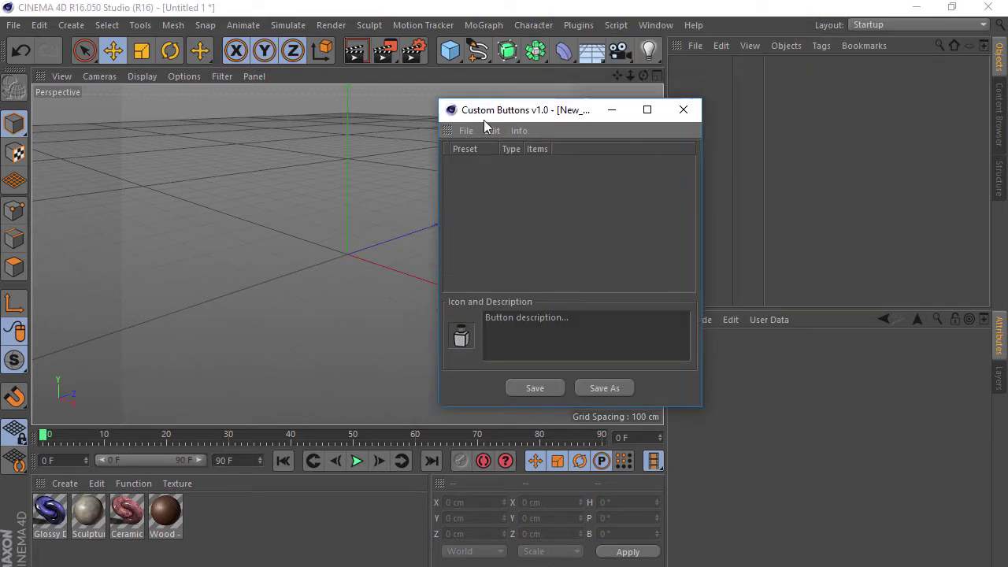
drag(49, 512, 450, 232)
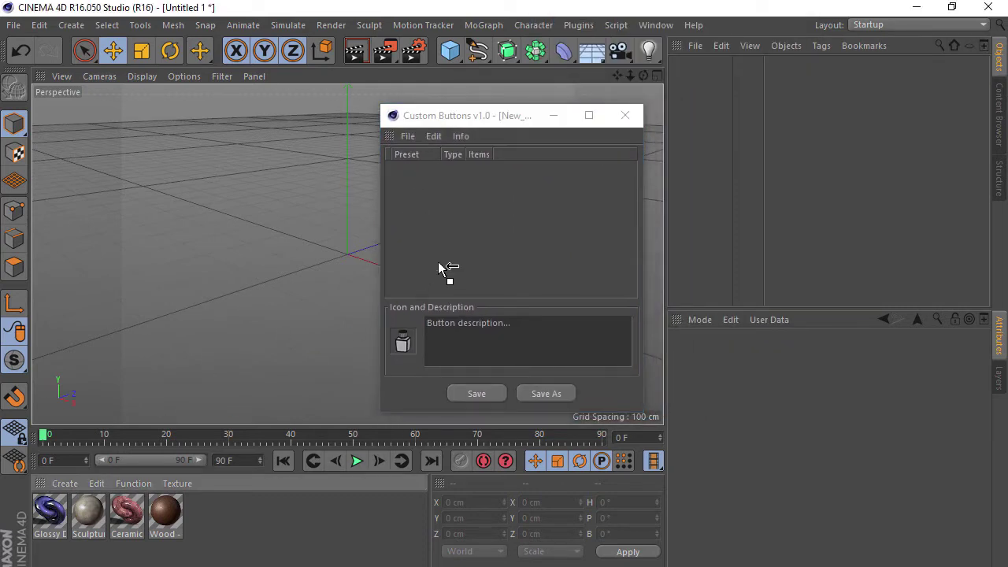
click(409, 345)
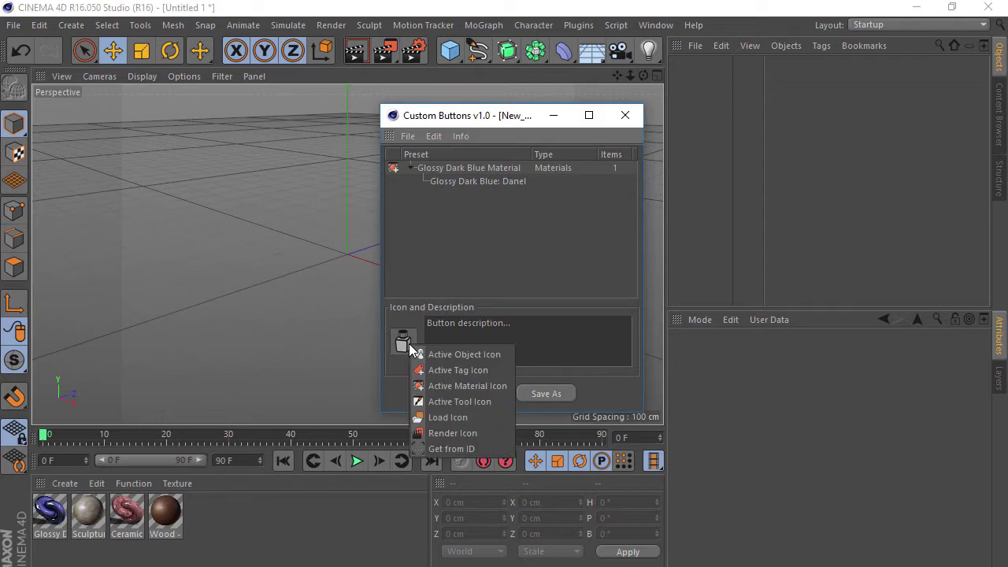
click(96, 510)
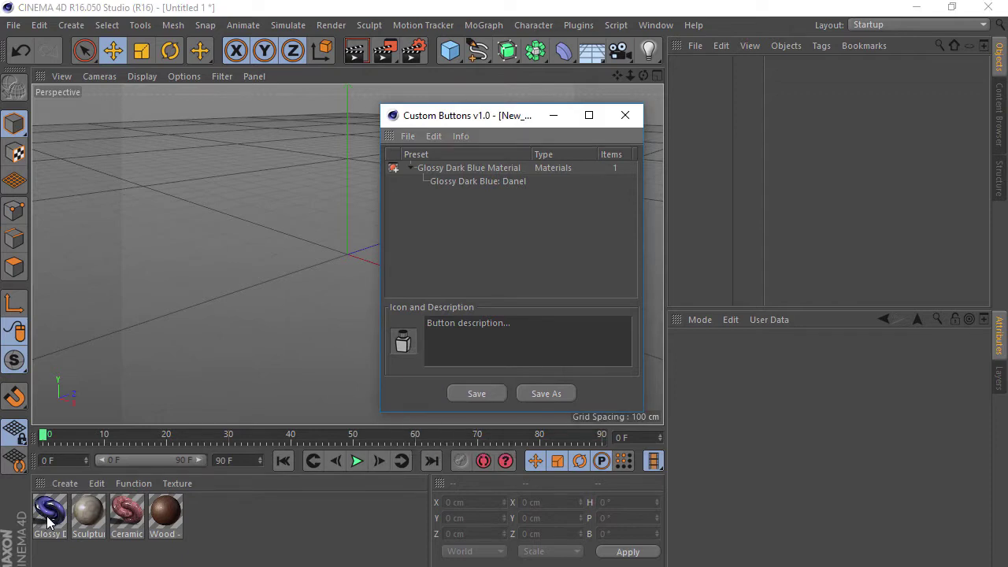
click(407, 347)
click(490, 382)
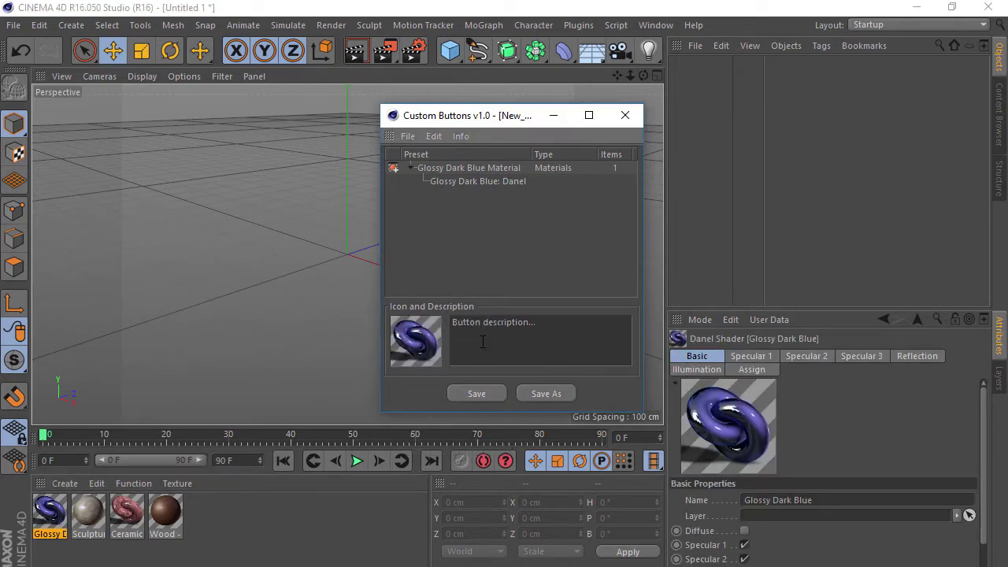
Copy the preset name Glossy Dark Blue into the button description
double_click(464, 167)
key(ctrl+c)
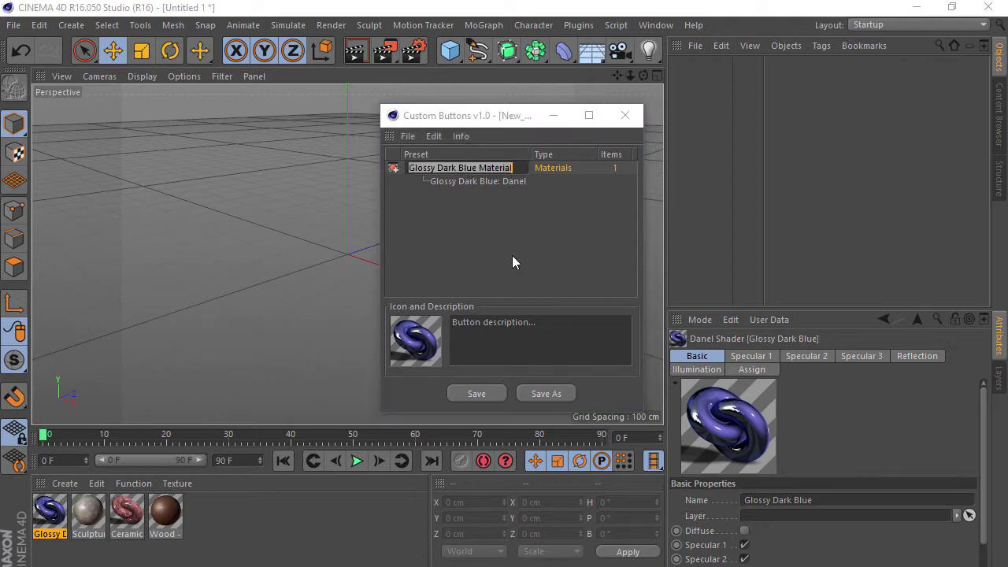
right_click(487, 167)
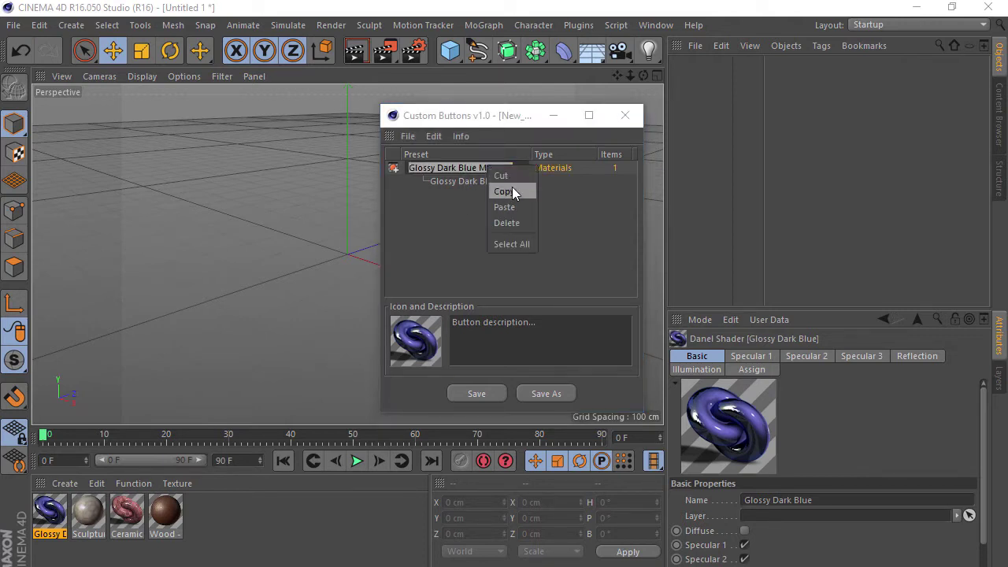
drag(538, 343, 455, 323)
right_click(459, 324)
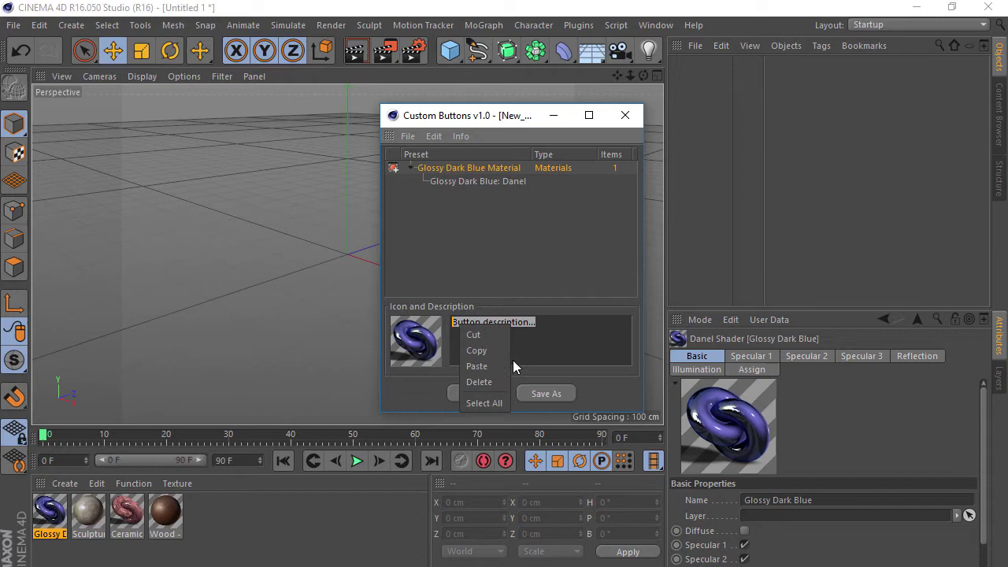
click(497, 365)
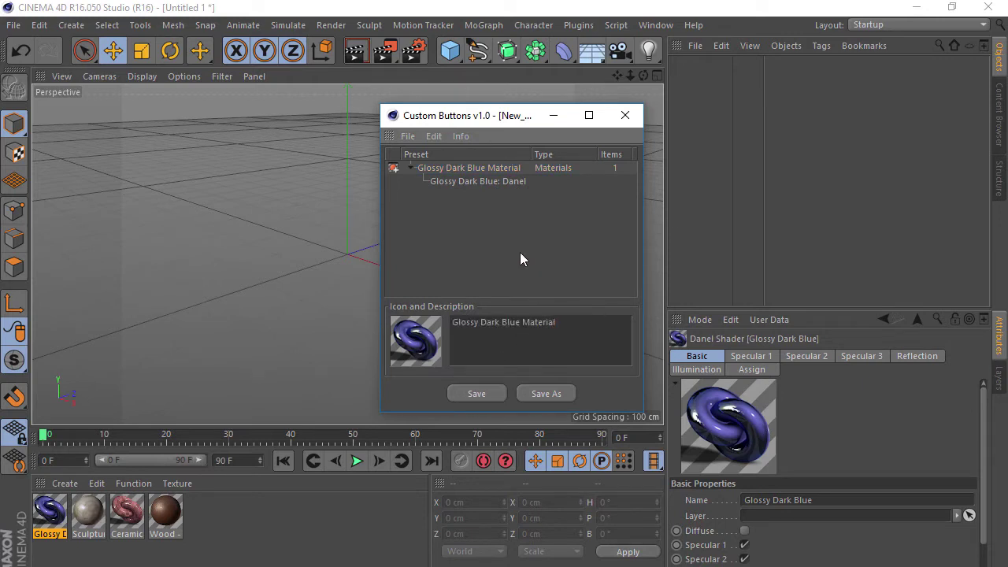
Save the preset into a new myMaterials folder and start a fresh empty preset
click(476, 394)
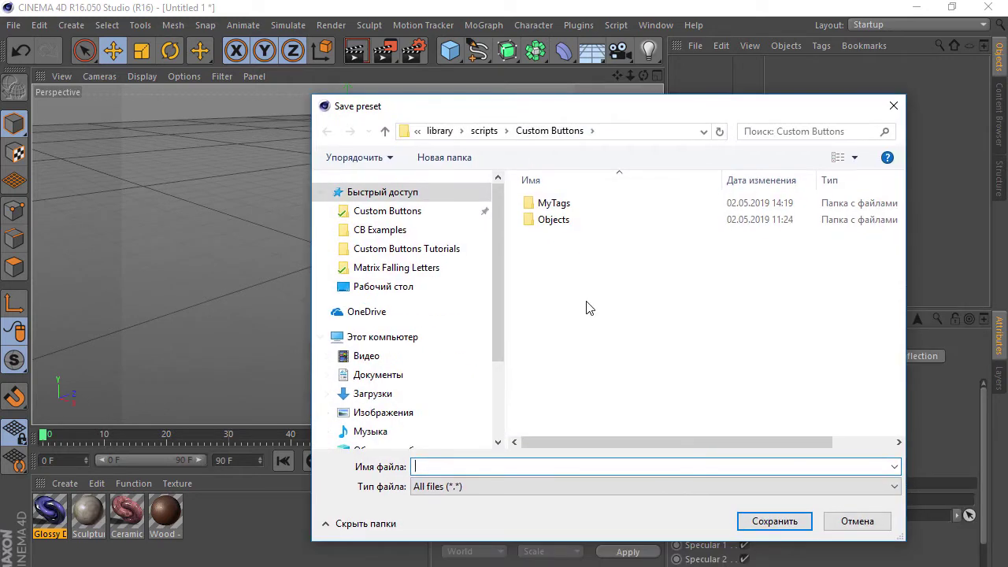
key(ctrl+shift+n)
text(myMaterials)
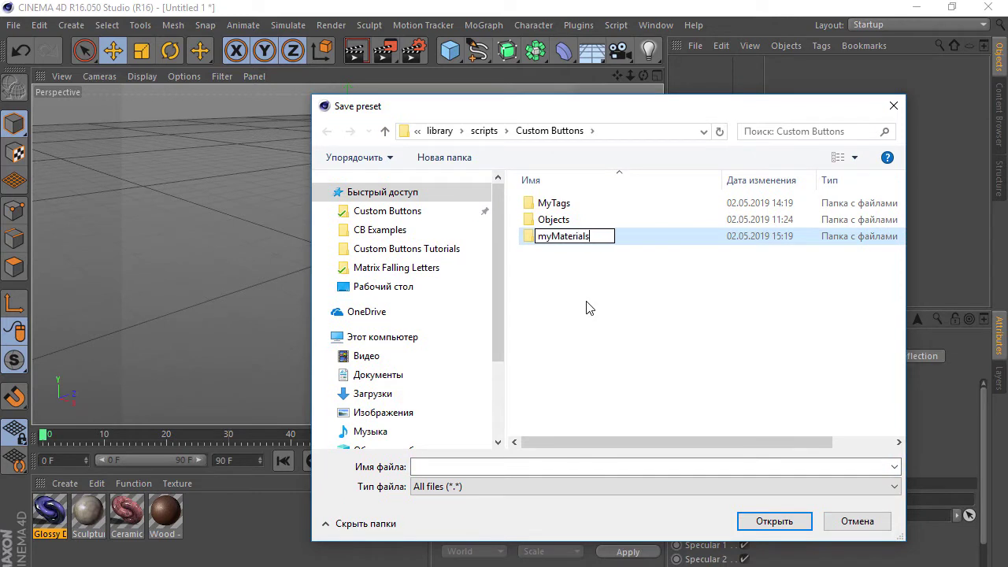
key(Return)
key(Return)
click(768, 520)
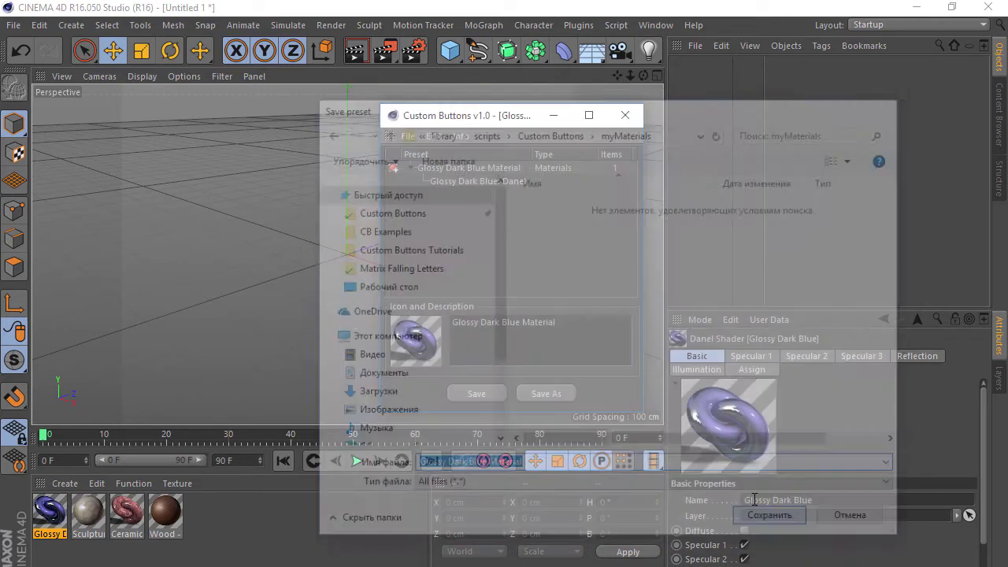
click(407, 135)
click(415, 159)
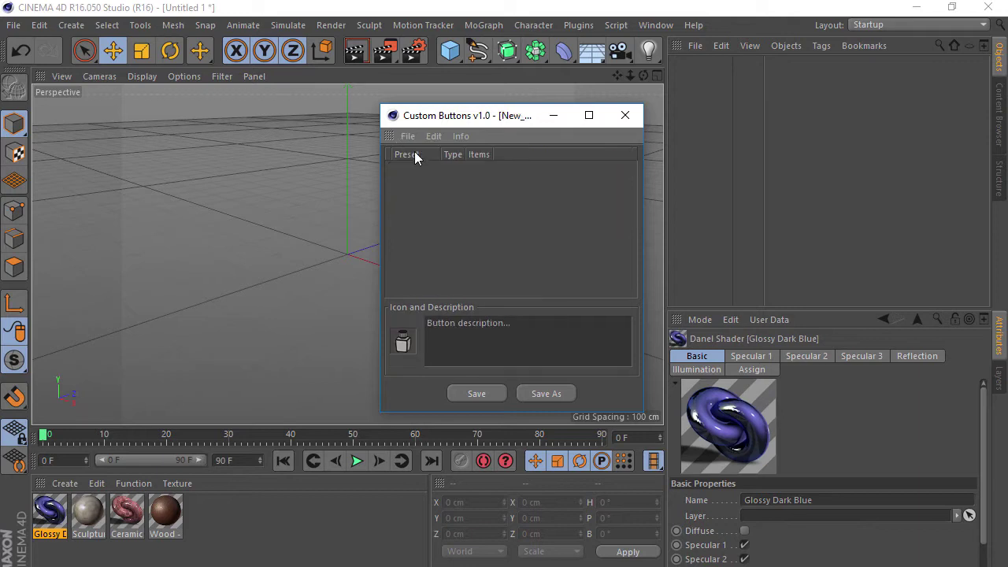
Add Sculpture-Marble to the preset with its material preview as the icon
click(89, 516)
drag(472, 228, 473, 227)
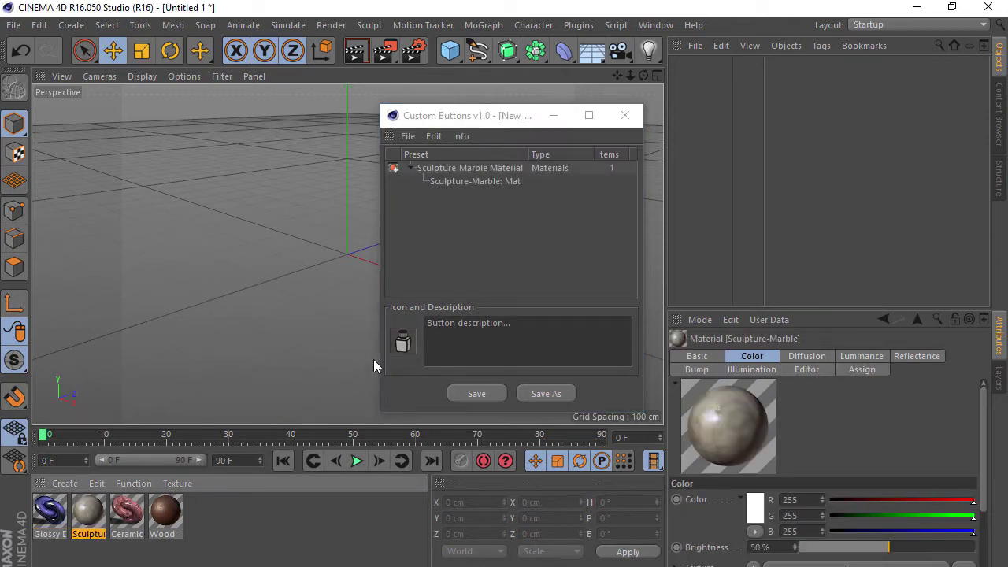
click(403, 341)
click(461, 384)
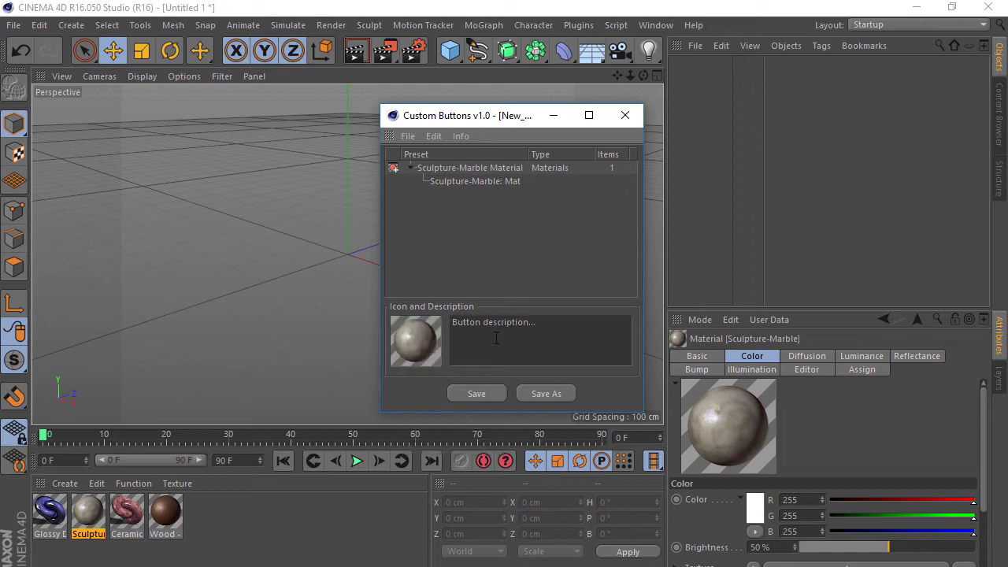
Replace the placeholder description with the copied name Sculpture-Marble
right_click(480, 172)
click(527, 306)
click(552, 326)
drag(552, 326, 474, 326)
right_click(476, 325)
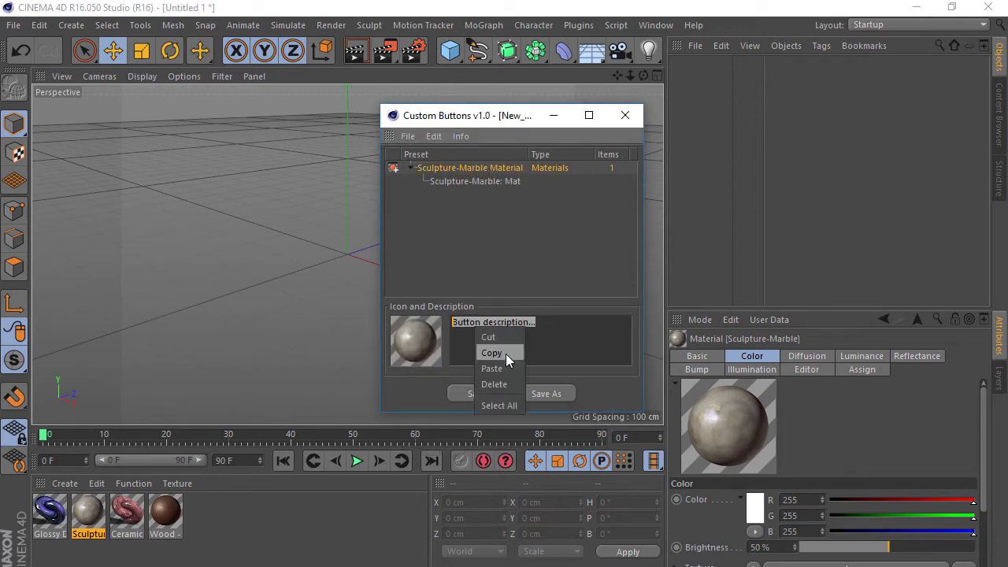
click(505, 353)
Save the preset as Sculpture-Marble in myMaterials and start a new empty preset
click(408, 136)
click(431, 198)
double_click(561, 203)
click(466, 467)
text(Sculpture-Marble Material)
click(752, 521)
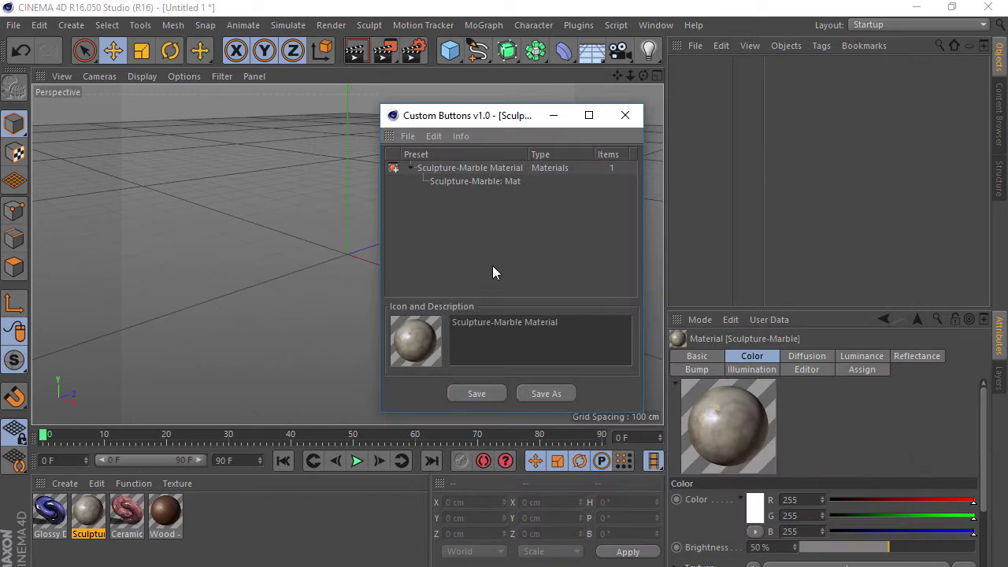
click(407, 136)
click(426, 155)
Add Ceramic-Tiles-Multi-Red with its material preview icon and its name as the description
drag(127, 512, 481, 251)
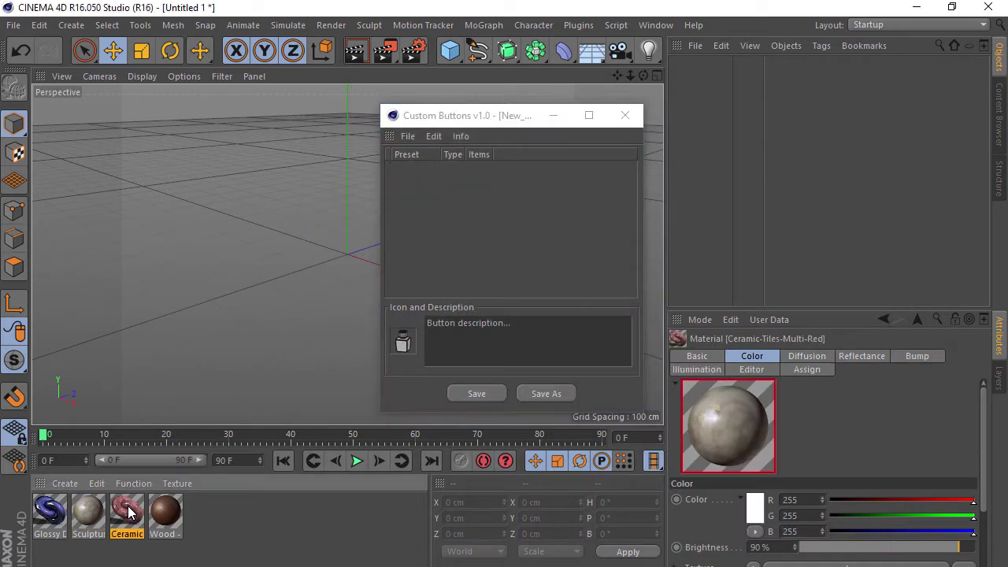
click(403, 341)
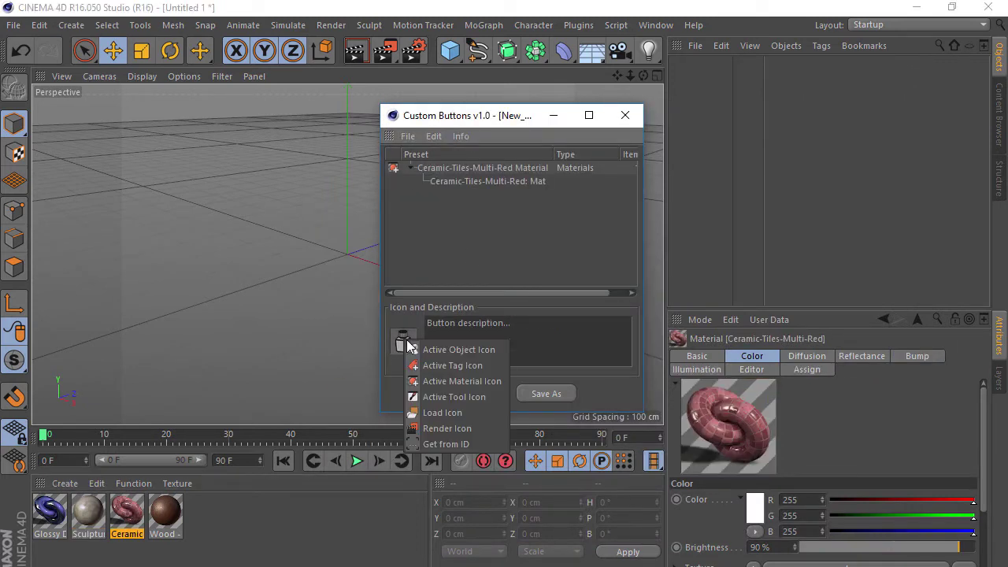
click(463, 382)
right_click(452, 171)
click(482, 193)
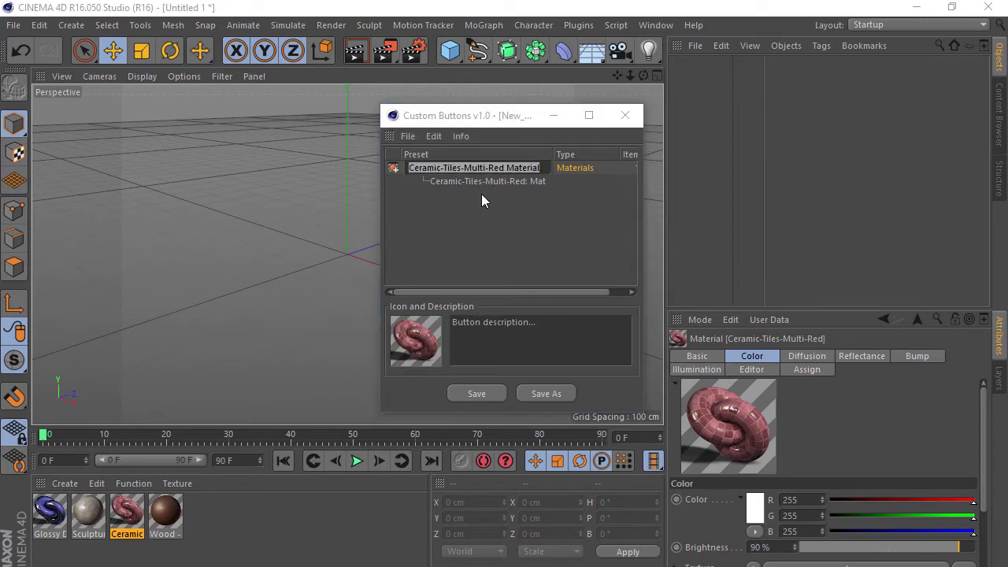
click(502, 324)
right_click(501, 323)
click(531, 351)
Save it as Ceramic-Tiles-Multi-Red in myMaterials, then start a new preset holding the Wood material
click(477, 393)
double_click(563, 203)
click(478, 467)
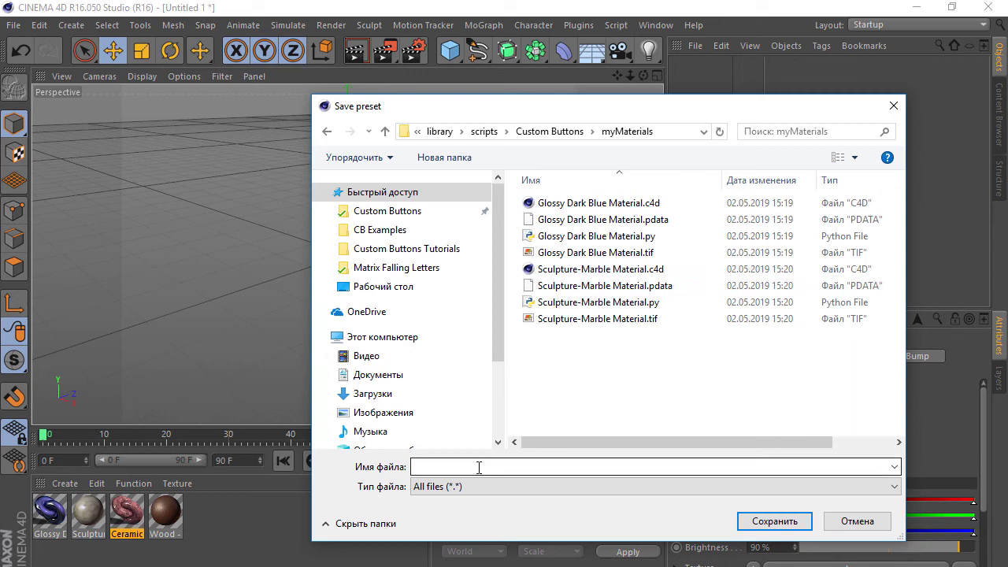
text(Ceramic-Tiles-Multi-Red Material)
click(770, 524)
click(408, 136)
click(418, 153)
mouse_move(165, 512)
mouse_down()
mouse_move(504, 264)
mouse_move(505, 251)
mouse_up()
Give the Wood preset its name as description and its material preview as icon
double_click(476, 169)
right_click(477, 168)
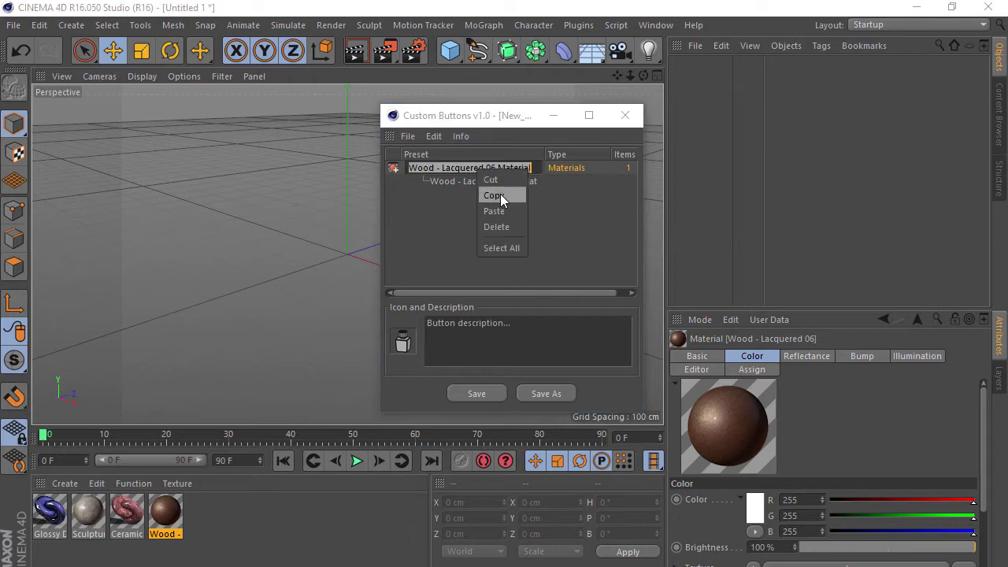
click(500, 195)
click(449, 324)
right_click(449, 325)
click(478, 363)
click(402, 344)
click(493, 385)
Save the preset as Wood - Lacquered 06 Material
click(407, 136)
click(426, 199)
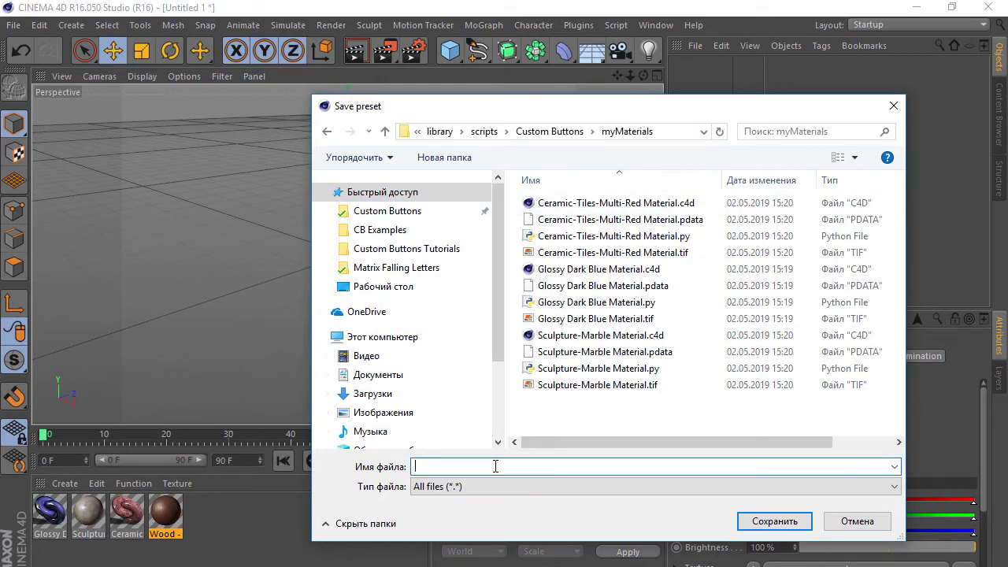
right_click(517, 465)
click(567, 318)
click(758, 522)
Start a new empty preset and restart CINEMA 4D to load the four scripts
mouse_move(483, 120)
mouse_down()
mouse_move(434, 111)
mouse_move(489, 120)
mouse_up()
click(362, 124)
click(371, 139)
click(489, 141)
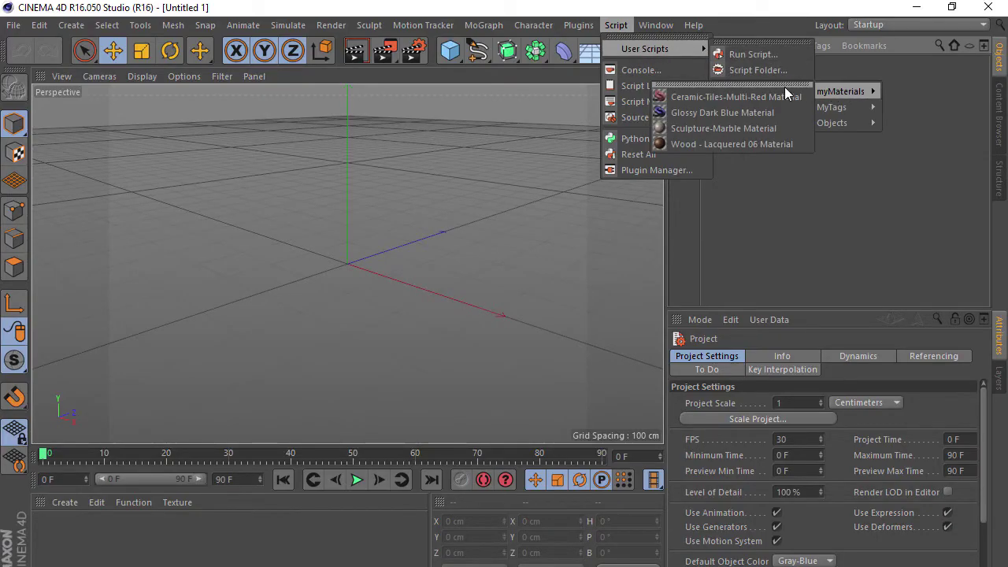
Float myMaterials as a palette at Original Size showing all four buttons, then add a cube
click(780, 90)
drag(729, 76, 638, 72)
right_click(622, 88)
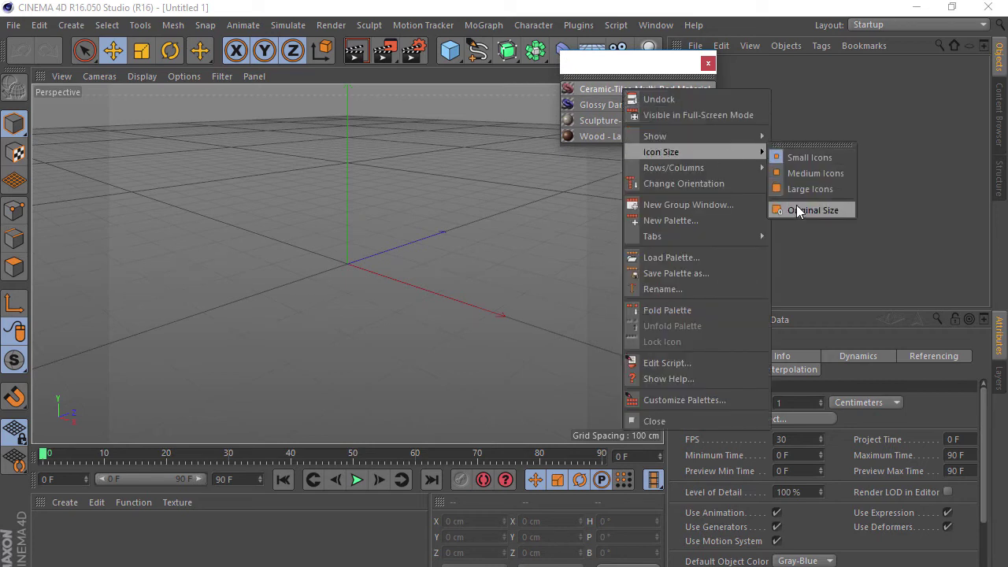
mouse_move(660, 152)
click(819, 209)
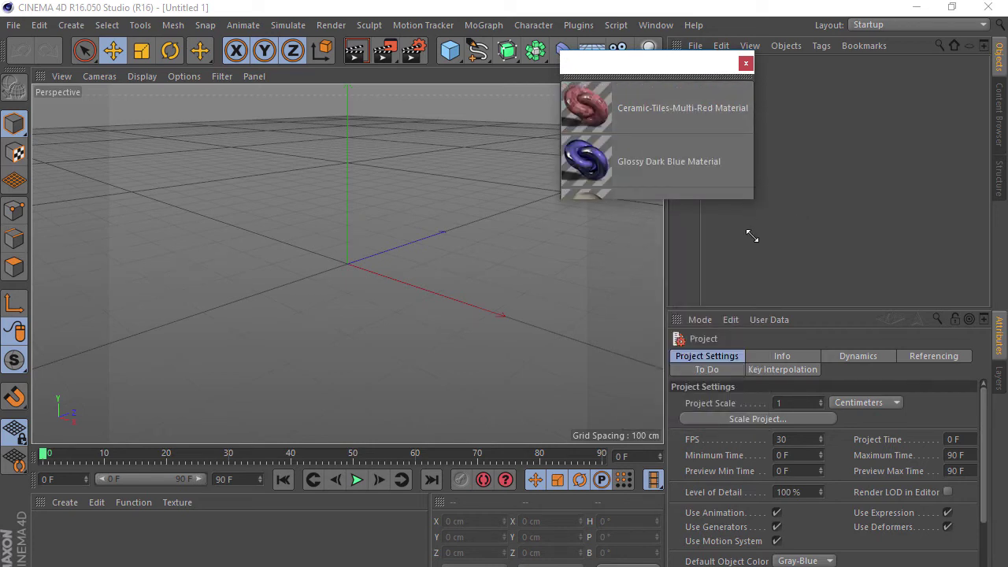
drag(752, 151, 755, 295)
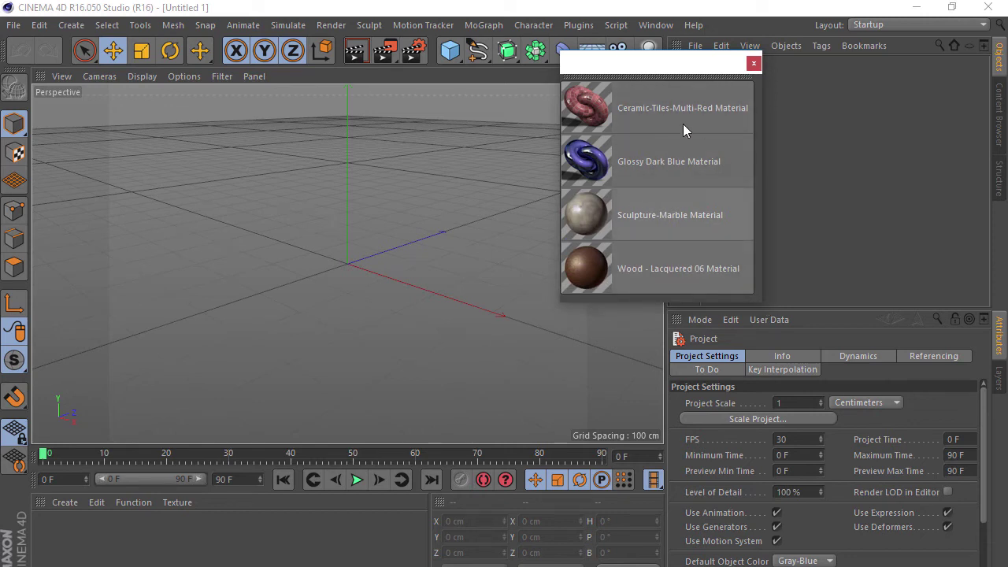
drag(632, 63, 726, 191)
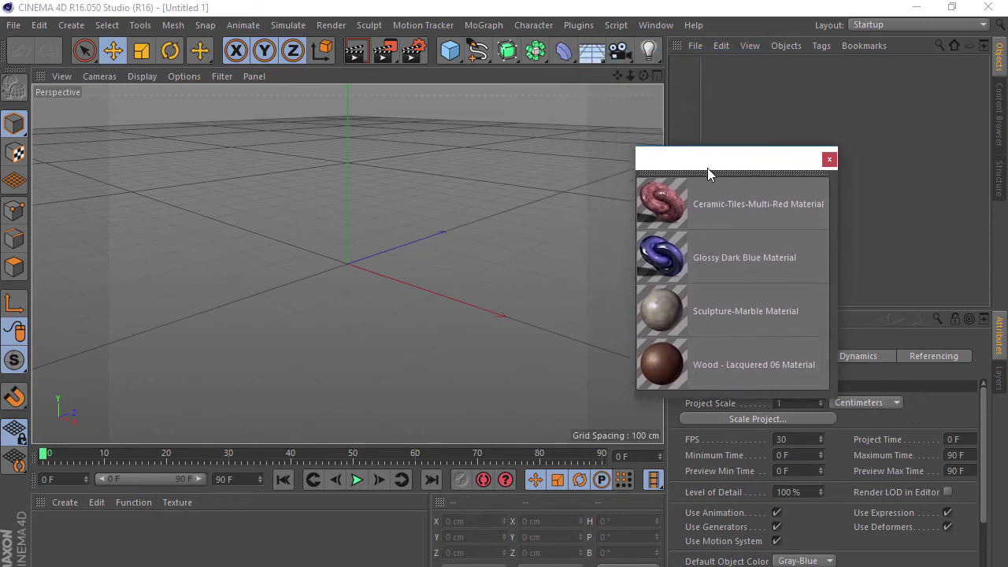
click(447, 52)
click(566, 73)
Copy the cube into a 2x2 group and give each cube one of the four palette materials
mouse_move(409, 292)
mouse_down()
mouse_move(234, 231)
mouse_move(300, 244)
mouse_up()
mouse_move(168, 197)
ctrl+mouse_down()
mouse_move(344, 198)
mouse_move(257, 190)
mouse_move(435, 253)
mouse_move(613, 264)
ctrl+mouse_up()
click(407, 302)
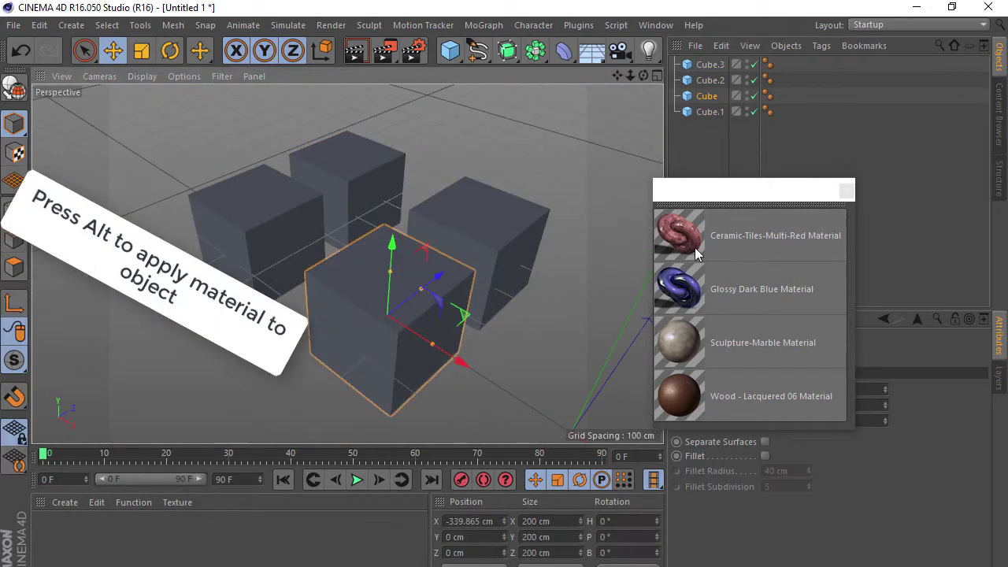
alt+click(687, 239)
click(514, 225)
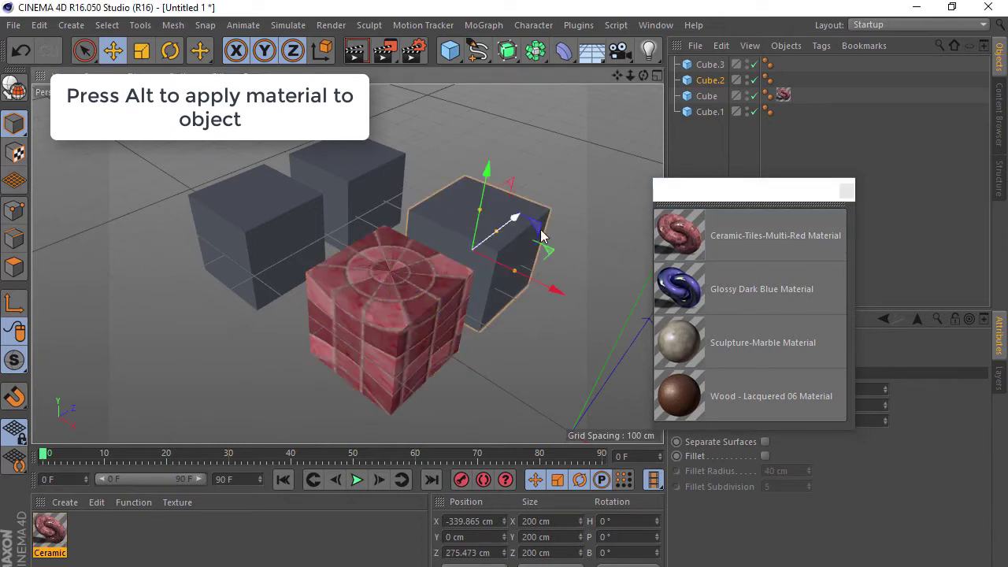
alt+click(699, 281)
click(281, 222)
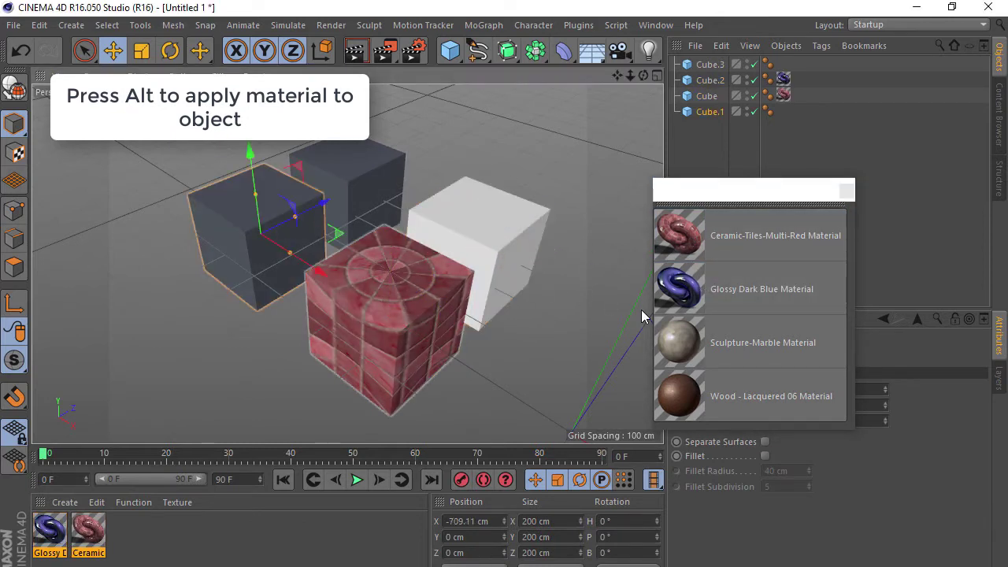
alt+click(682, 343)
click(375, 169)
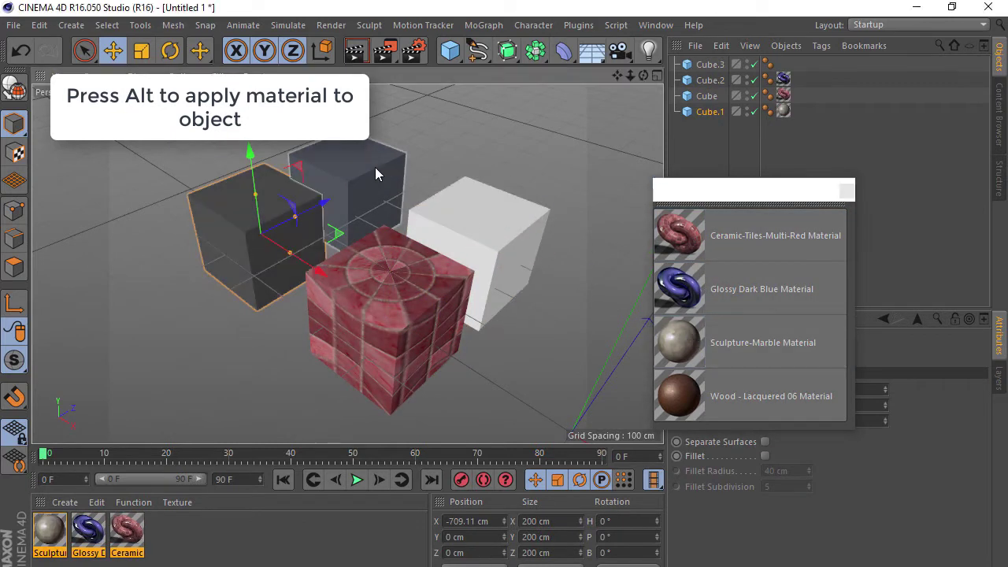
alt+click(687, 402)
Orbit and render the viewport to show the four textured cubes
mouse_move(545, 246)
alt+mouse_down()
mouse_move(412, 246)
mouse_move(423, 251)
alt+mouse_up()
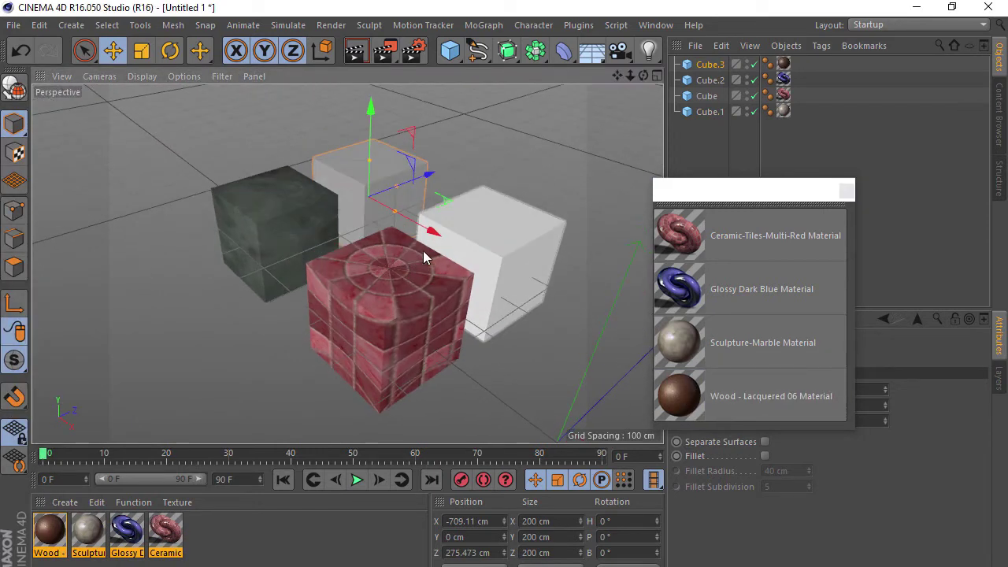
click(355, 52)
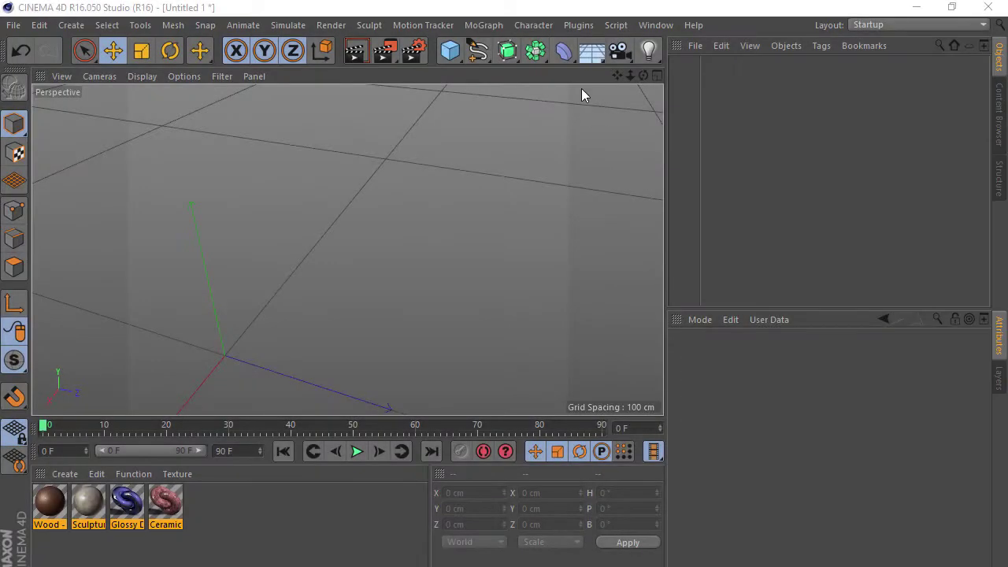
click(573, 26)
Open Custom Buttons and drag in Wood - Lacquered 06 and Sculpture-Marble
click(646, 70)
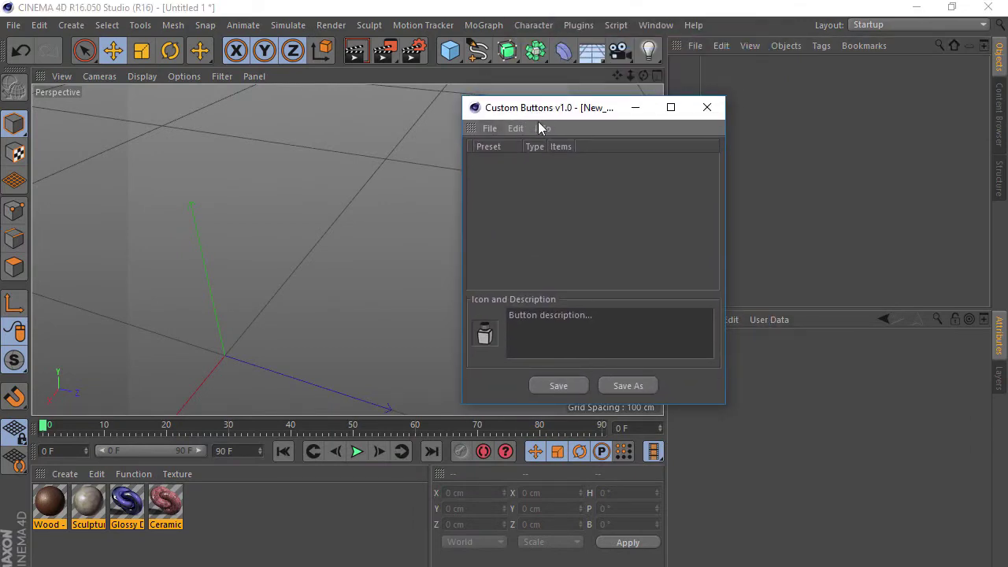
click(53, 499)
click(206, 514)
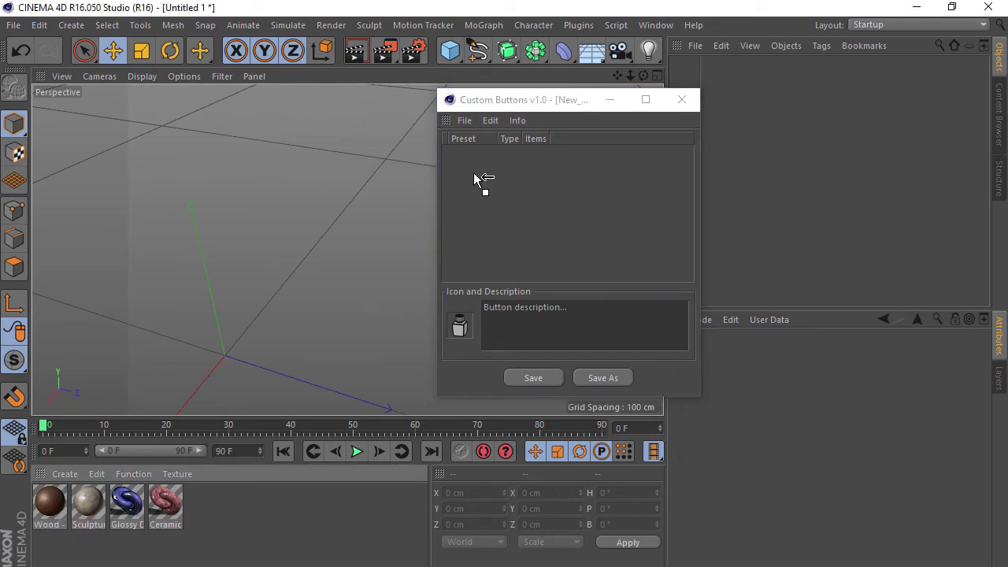
drag(468, 209, 477, 181)
click(93, 512)
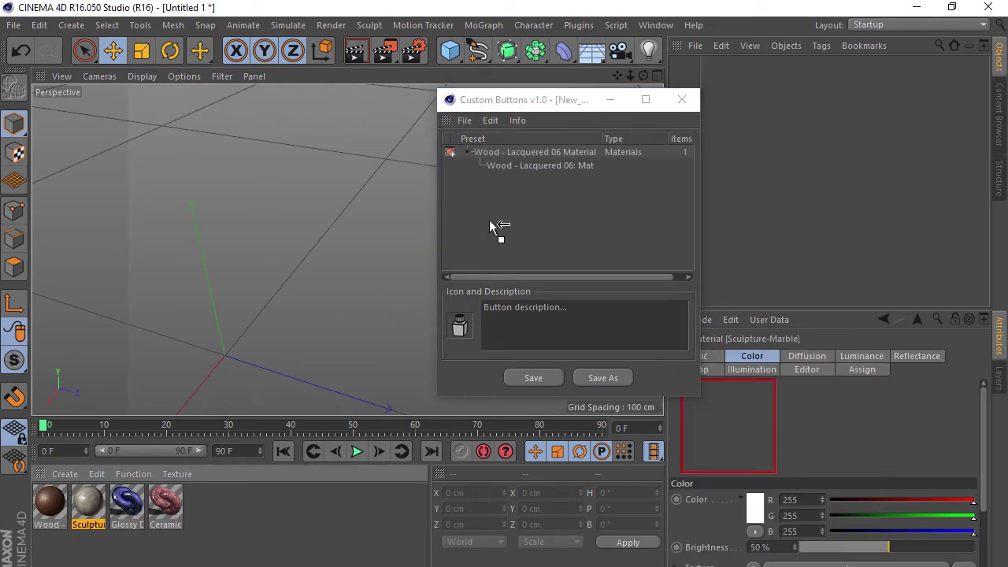
drag(490, 226, 490, 214)
Drag Glossy Dark Blue and Ceramic-Tiles-Multi-Red into the same preset list
click(129, 504)
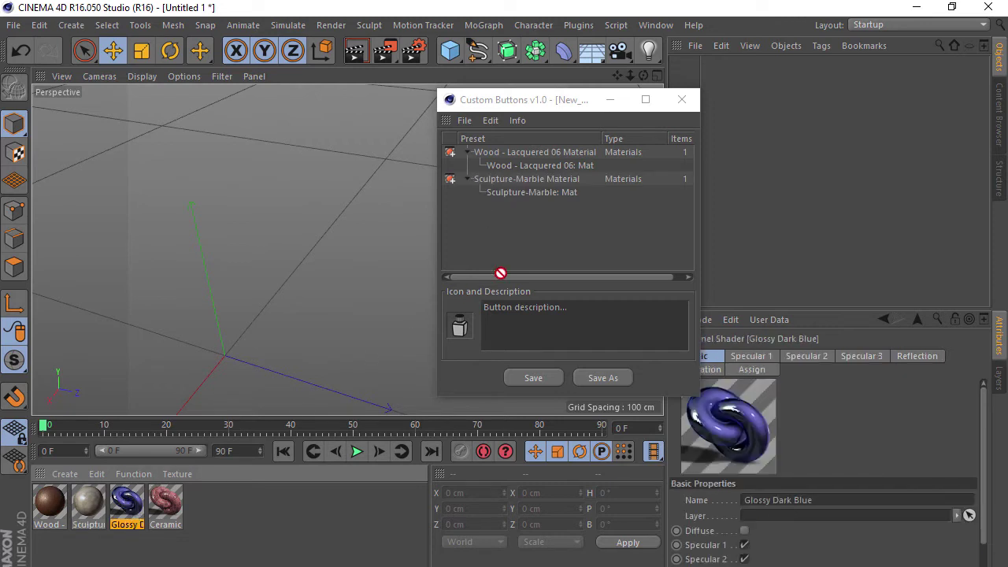
drag(128, 506, 556, 233)
click(162, 506)
drag(166, 508, 267, 428)
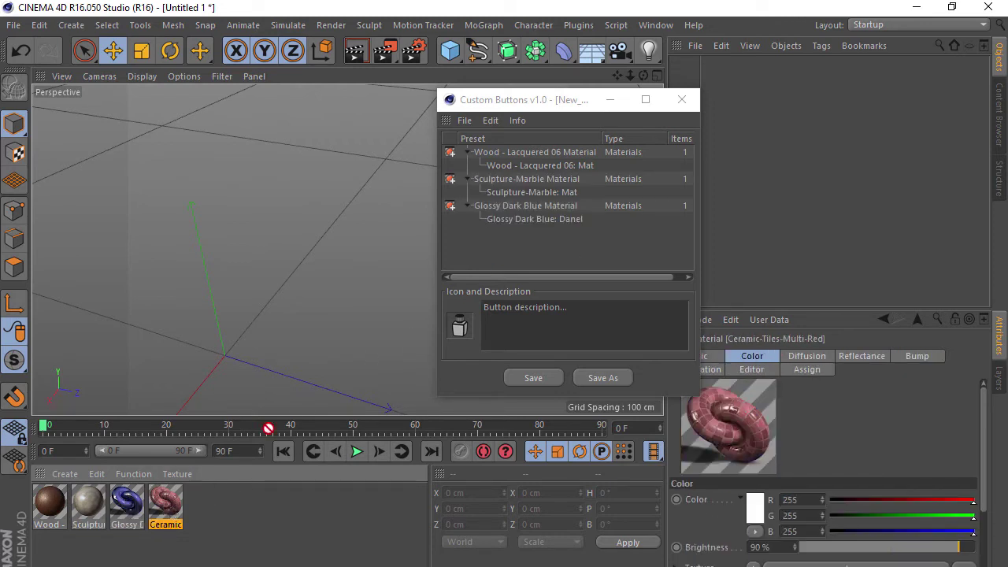
drag(522, 256, 520, 251)
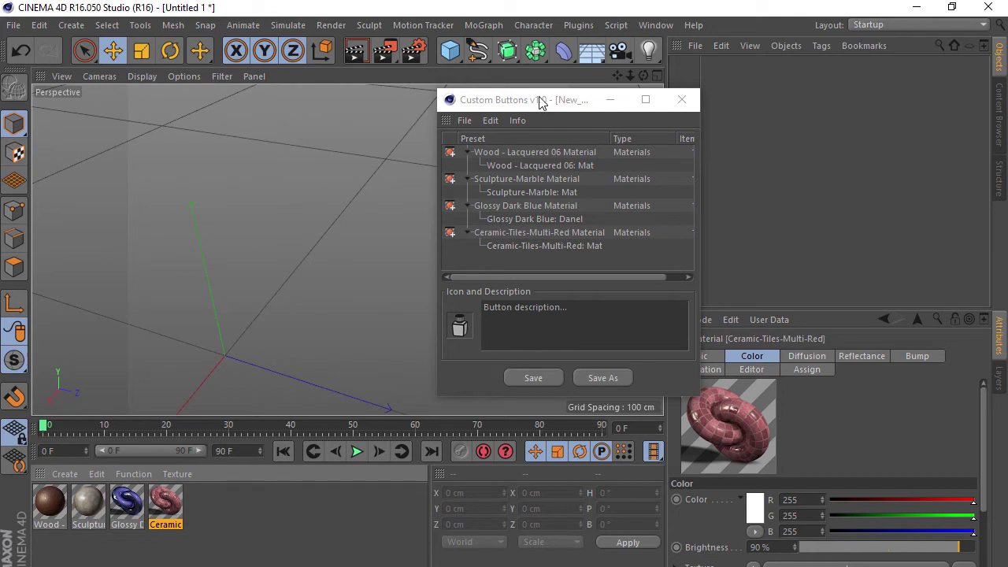
Add a sphere and copy it into a 2x2 group of four spheres
drag(540, 100, 663, 181)
click(450, 51)
click(756, 101)
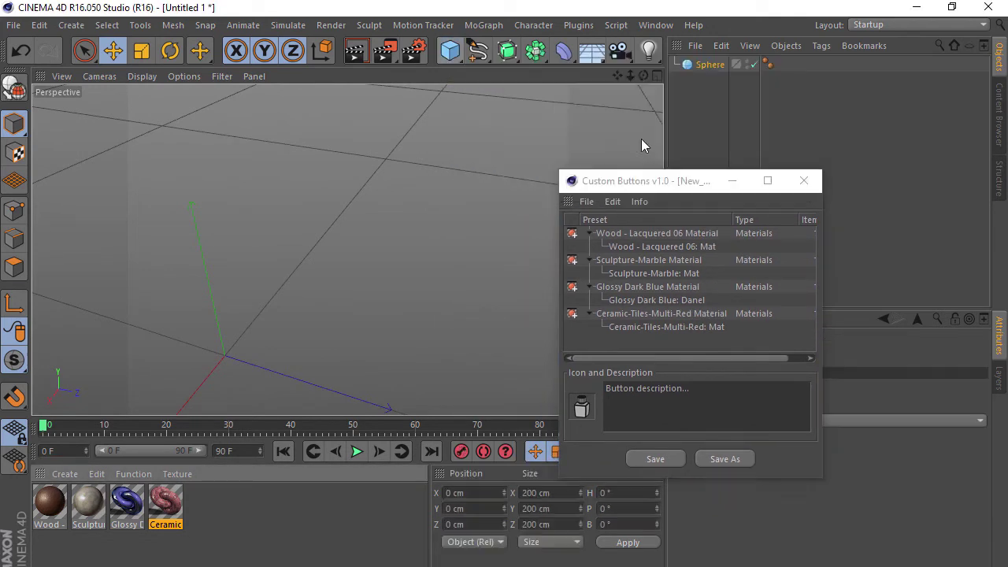
scroll(331, 266, down, 3)
ctrl+drag(353, 254, 451, 283)
shift+click(292, 244)
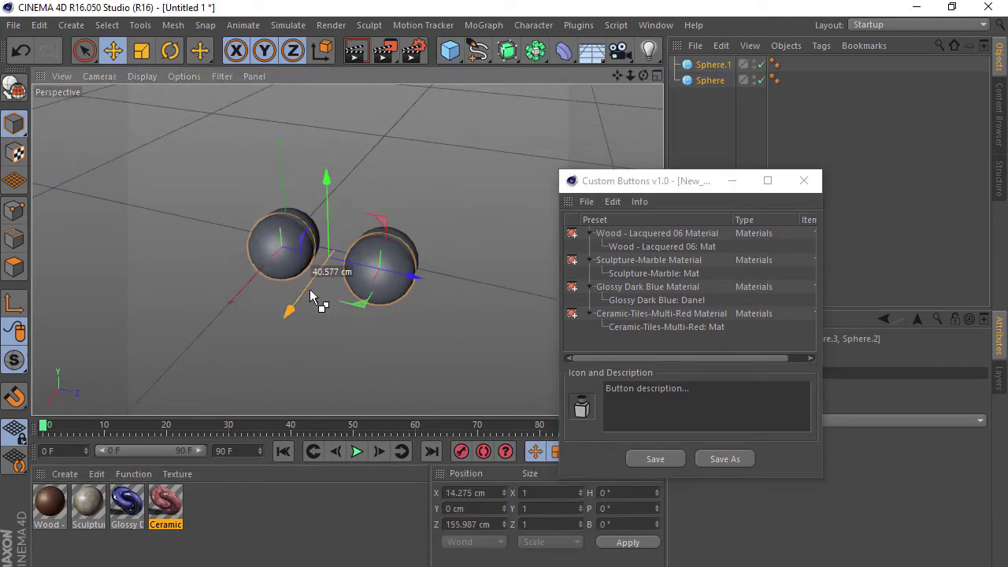
ctrl+drag(310, 289, 252, 352)
alt+drag(323, 267, 491, 254)
Drag Wood, Sculpture-Marble, Glossy Dark Blue and Ceramic-Tiles-Multi-Red onto the four spheres
drag(48, 504, 263, 323)
drag(87, 505, 283, 221)
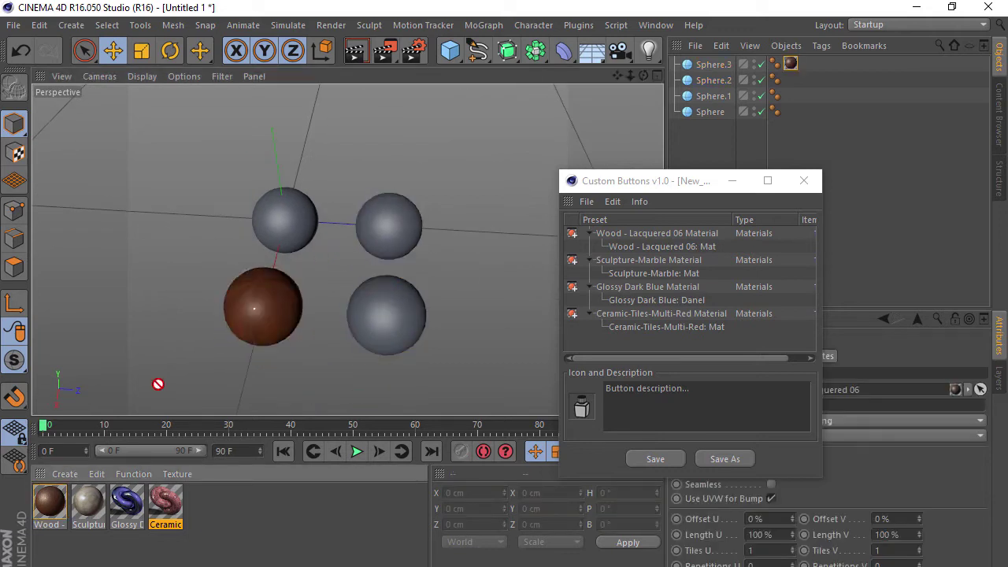
drag(130, 501, 388, 226)
mouse_move(166, 502)
mouse_down()
mouse_move(372, 340)
mouse_move(333, 311)
mouse_move(370, 301)
mouse_move(394, 310)
mouse_move(382, 295)
mouse_move(314, 334)
mouse_move(328, 265)
mouse_move(387, 304)
mouse_move(431, 312)
mouse_move(372, 332)
mouse_move(411, 315)
mouse_move(439, 333)
mouse_move(427, 319)
mouse_move(405, 322)
mouse_up()
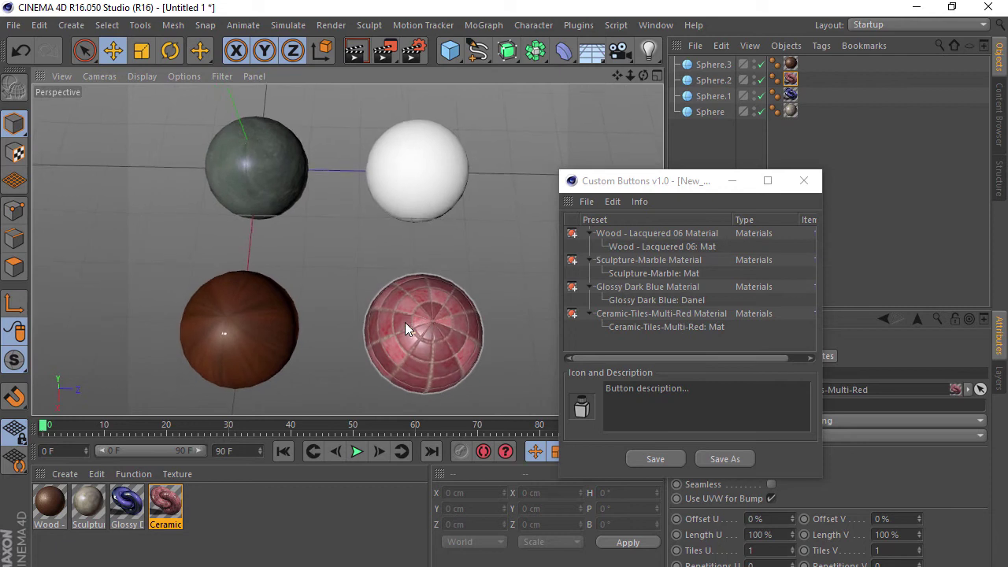
Render a first preset icon, then enable Alpha Channel in Render Settings' Save page
click(581, 406)
click(666, 492)
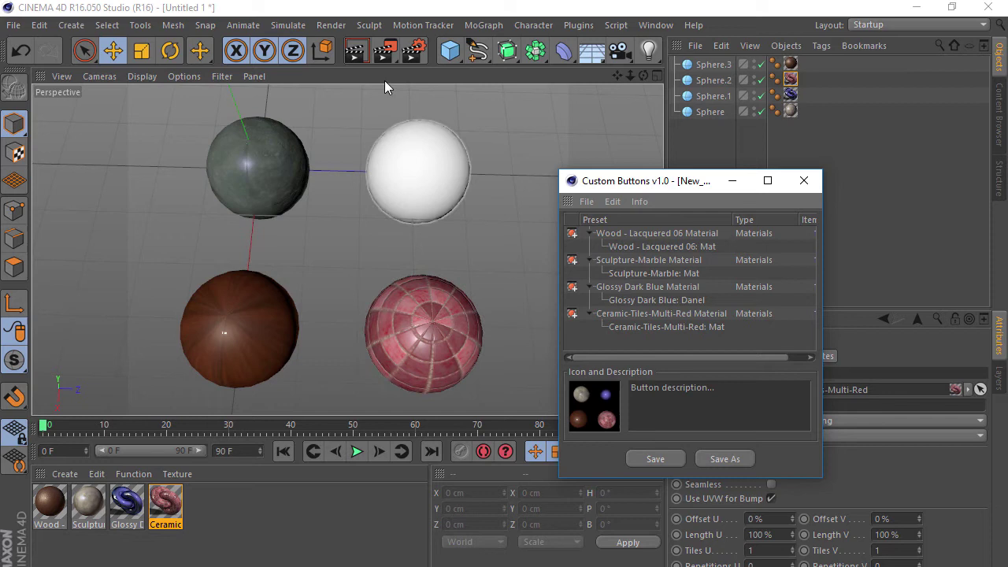
click(414, 53)
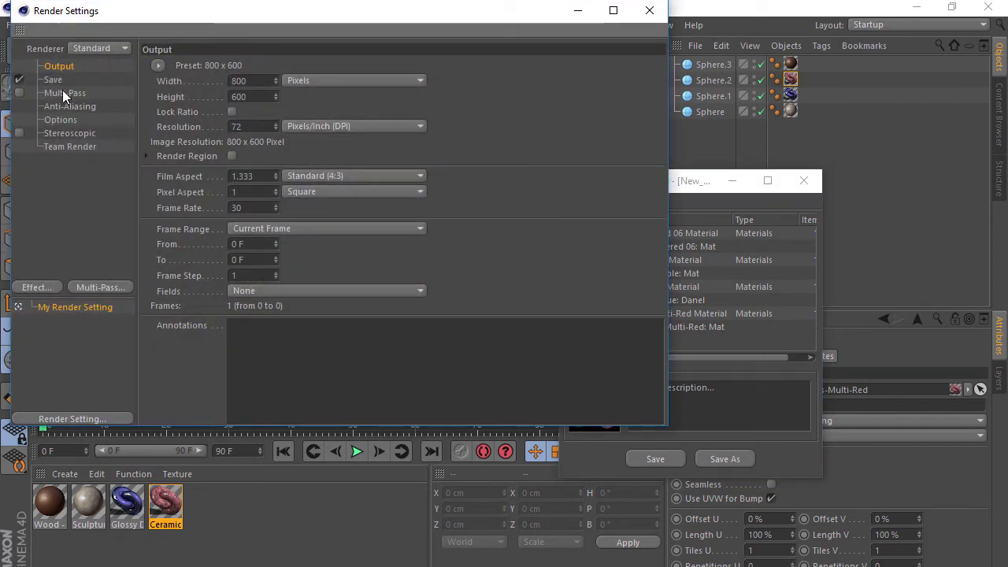
click(54, 80)
click(260, 171)
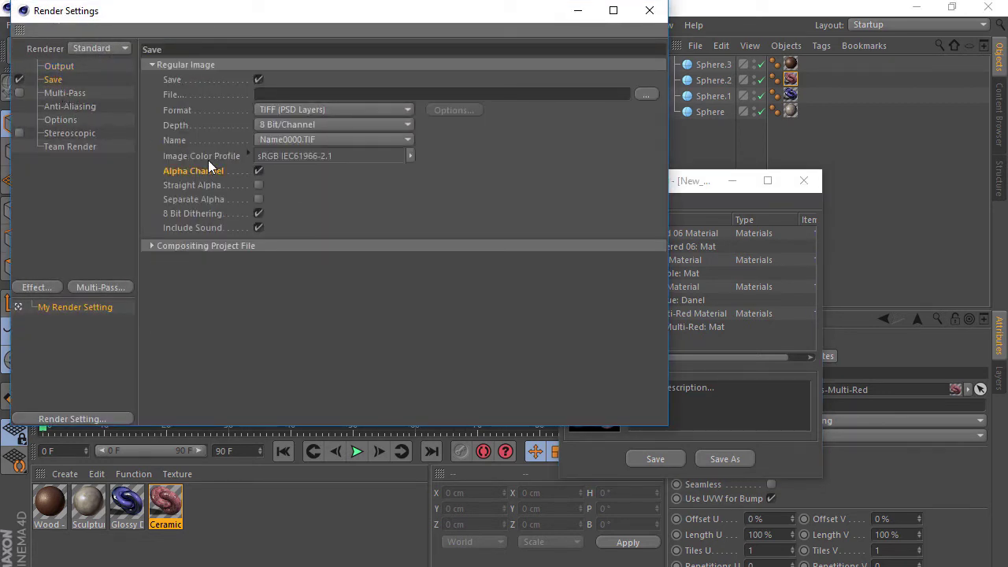
Re-render the preset icon from the four spheres with alpha enabled
click(649, 10)
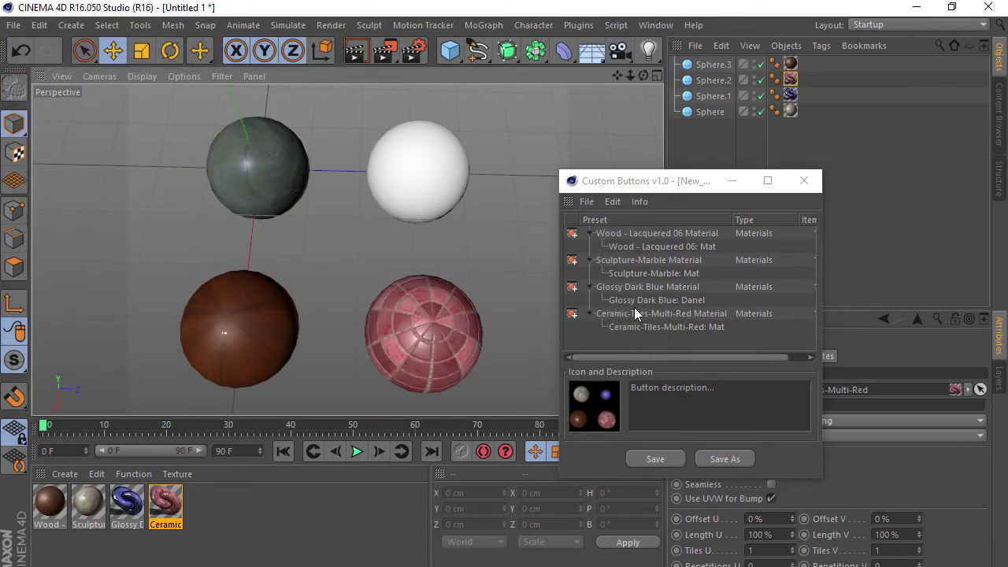
click(603, 396)
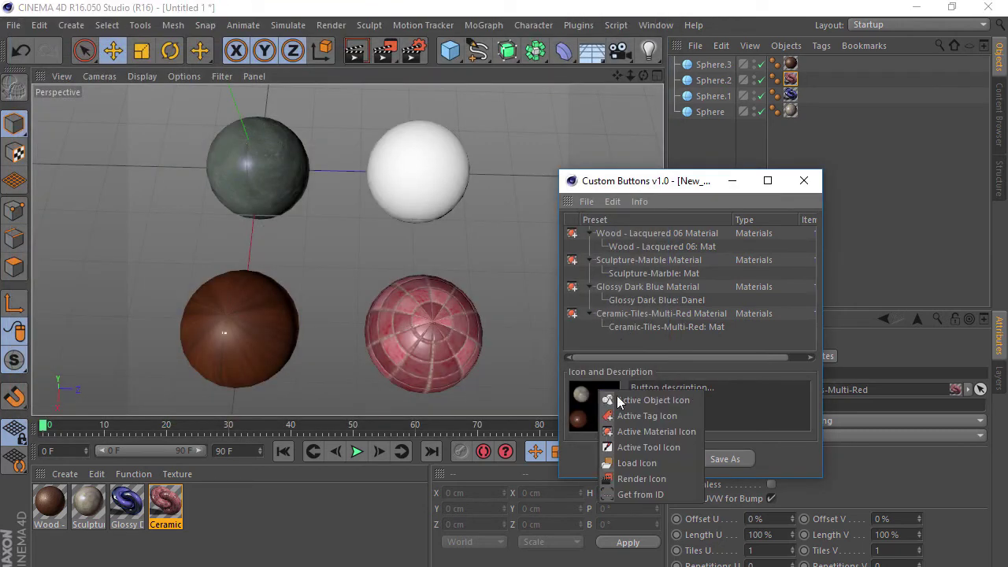
click(693, 480)
Orbit the spheres, re-render the preset icon, and collapse the tree to four rows
alt+drag(360, 277, 355, 228)
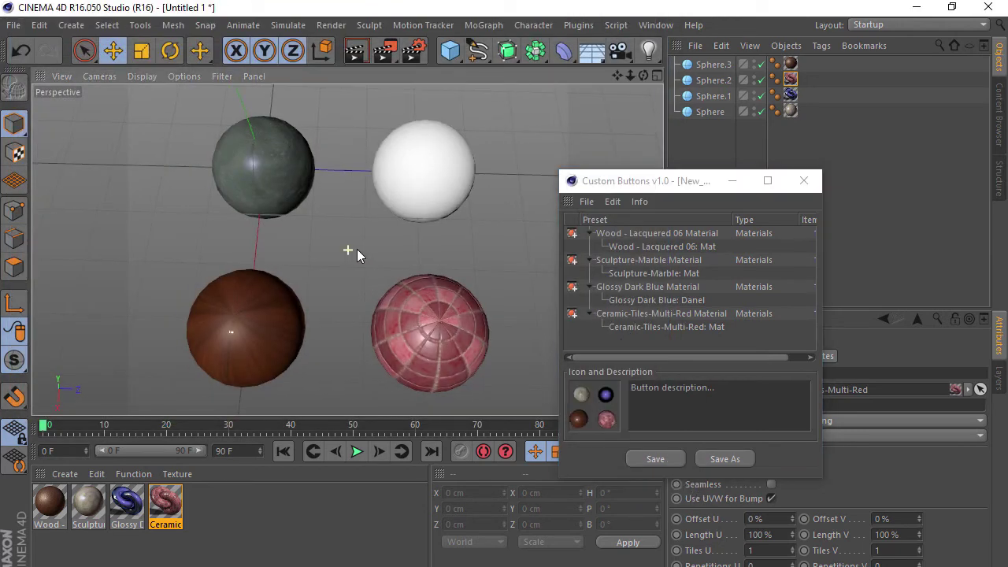
click(589, 401)
click(643, 487)
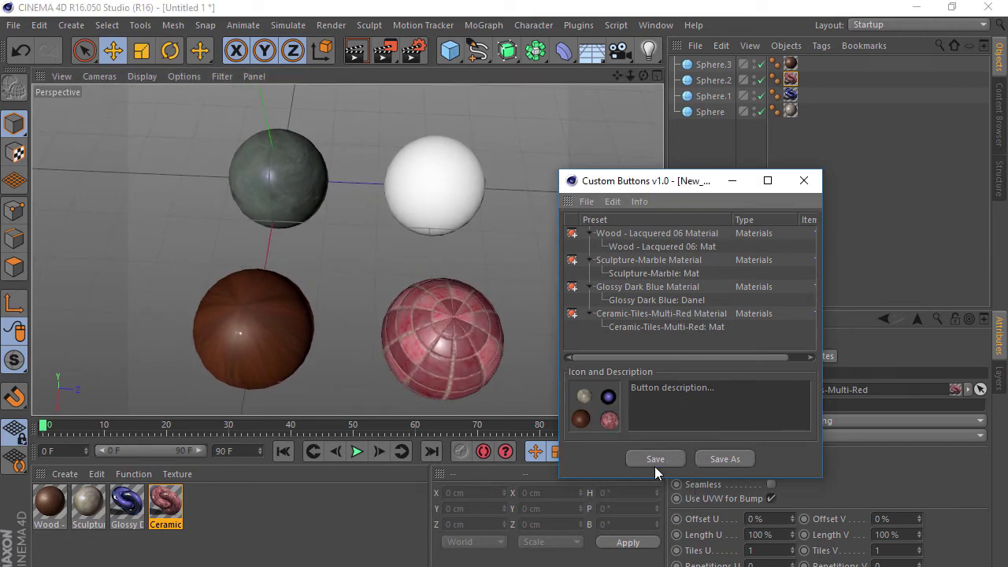
ctrl+click(589, 232)
Describe the preset as 'My favorite four materials' and save it as MyFavFourMats in myMaterials
key(ctrl+a)
text(My )
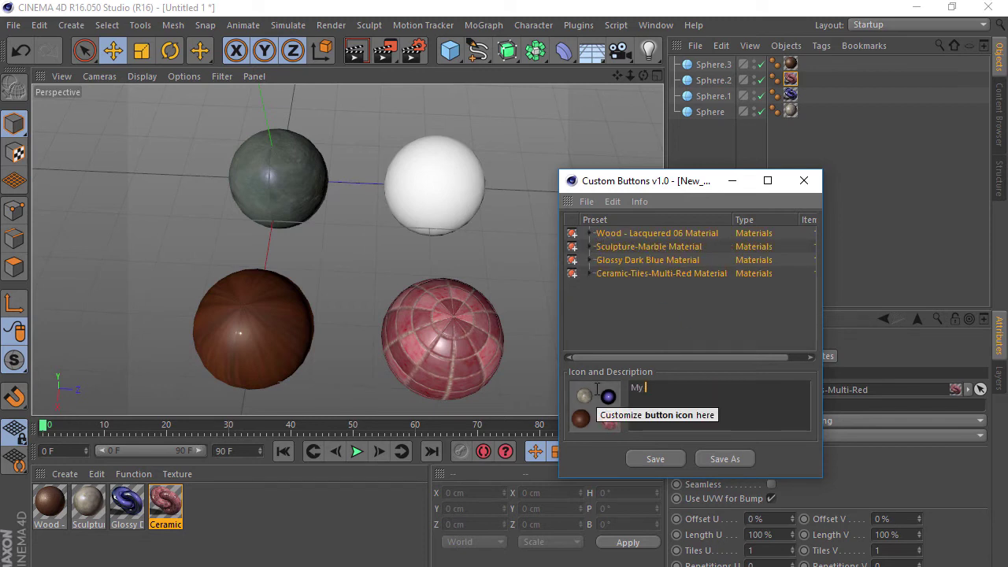
text(favorite four materials)
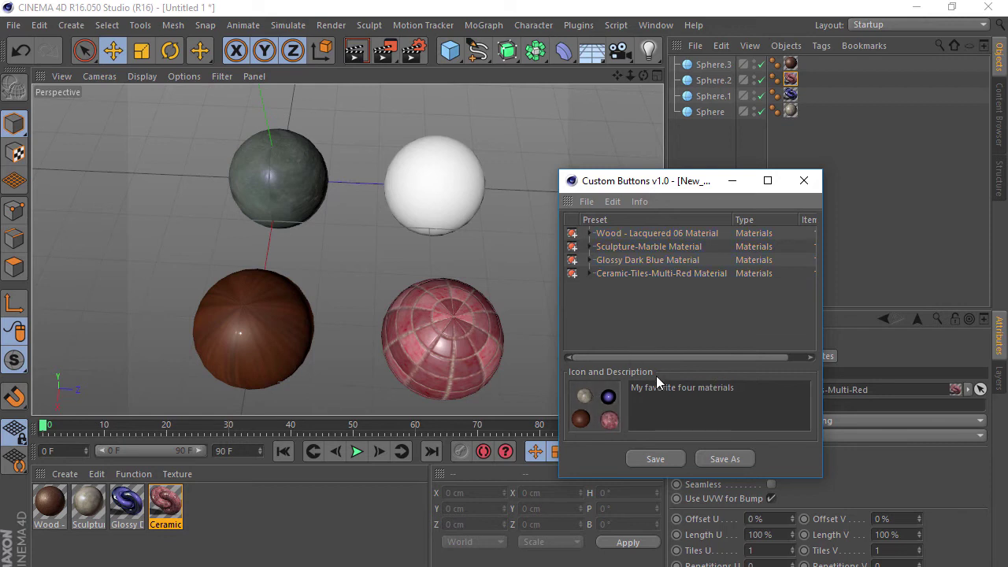
click(662, 461)
double_click(660, 253)
click(545, 516)
text(MyFavFourMats)
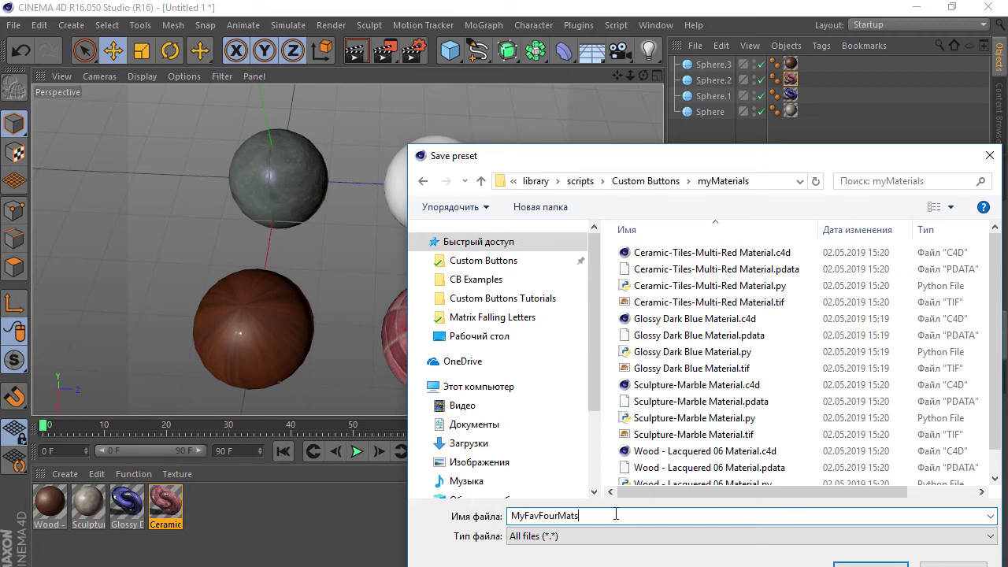
key(Return)
drag(615, 188, 549, 145)
click(543, 181)
Start a new empty scene and restart Cinema 4D to load the new buttons
click(551, 198)
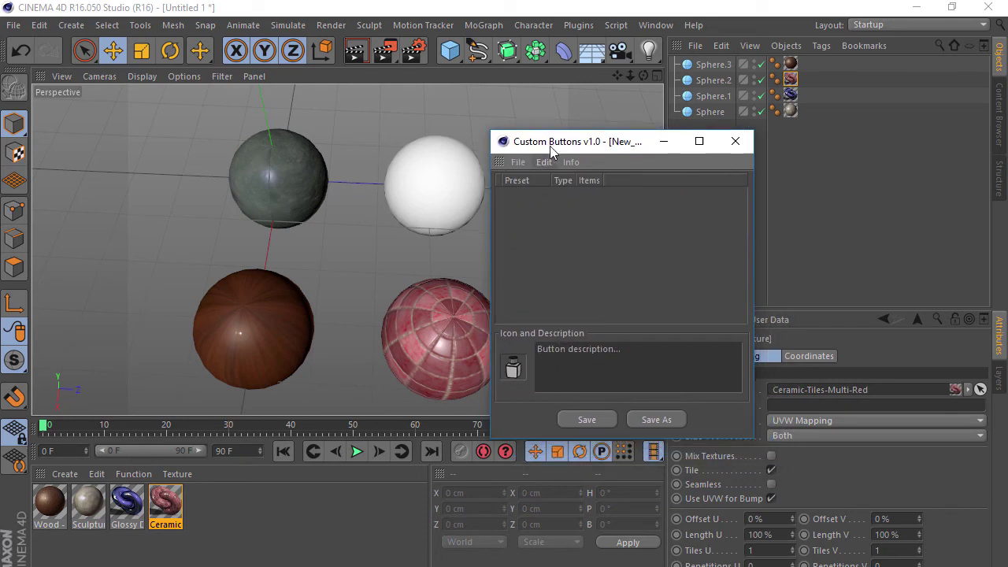
click(538, 160)
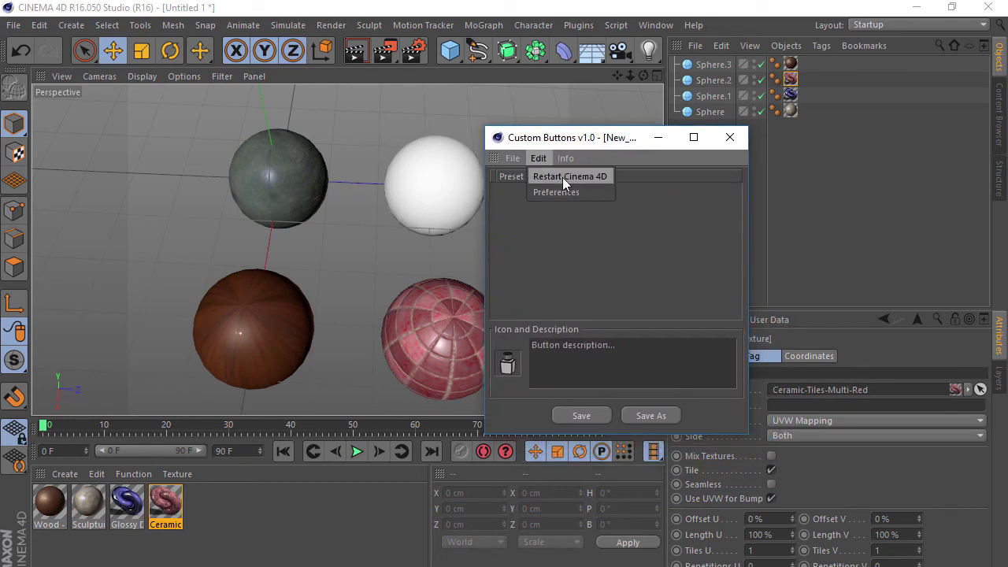
click(603, 177)
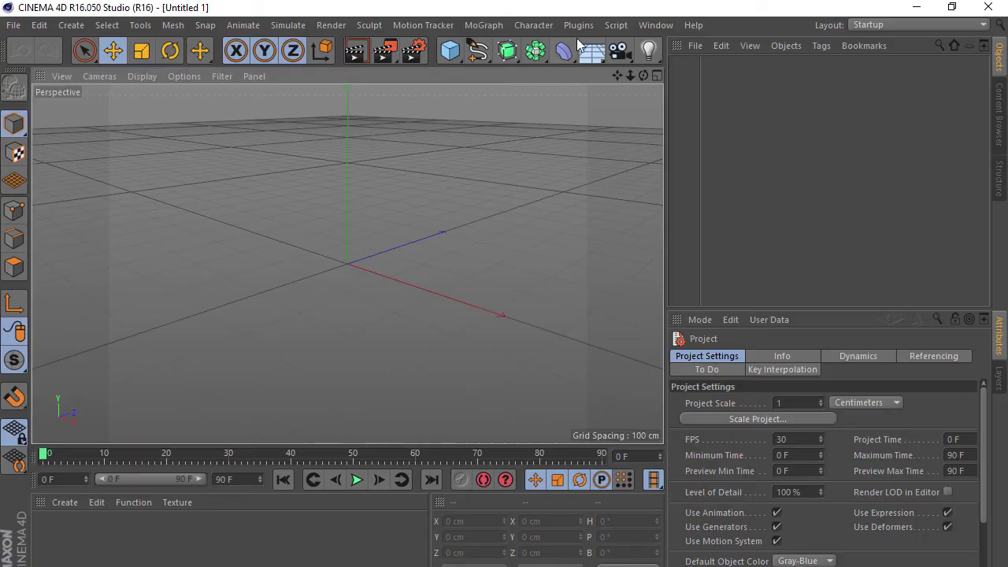
Tear off the myMaterials Custom Buttons as a floating palette, enlarged, with Large icons
click(616, 25)
mouse_move(762, 91)
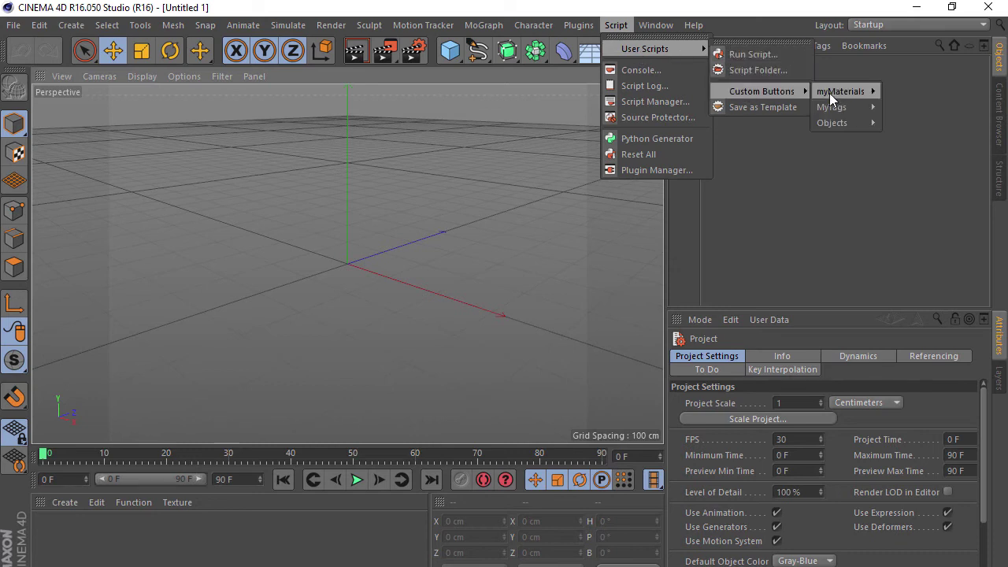
click(726, 85)
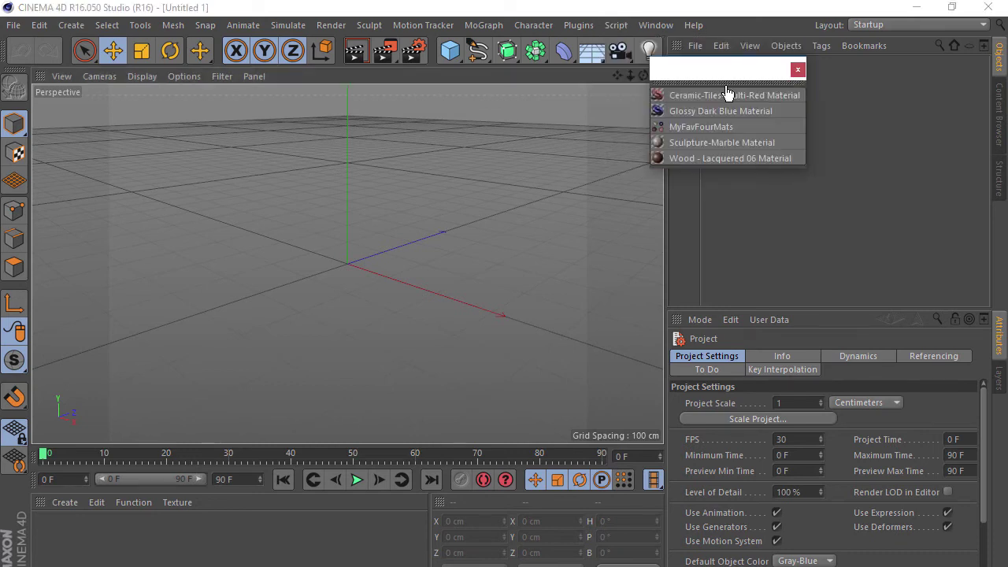
drag(667, 87, 544, 83)
right_click(577, 118)
mouse_move(616, 181)
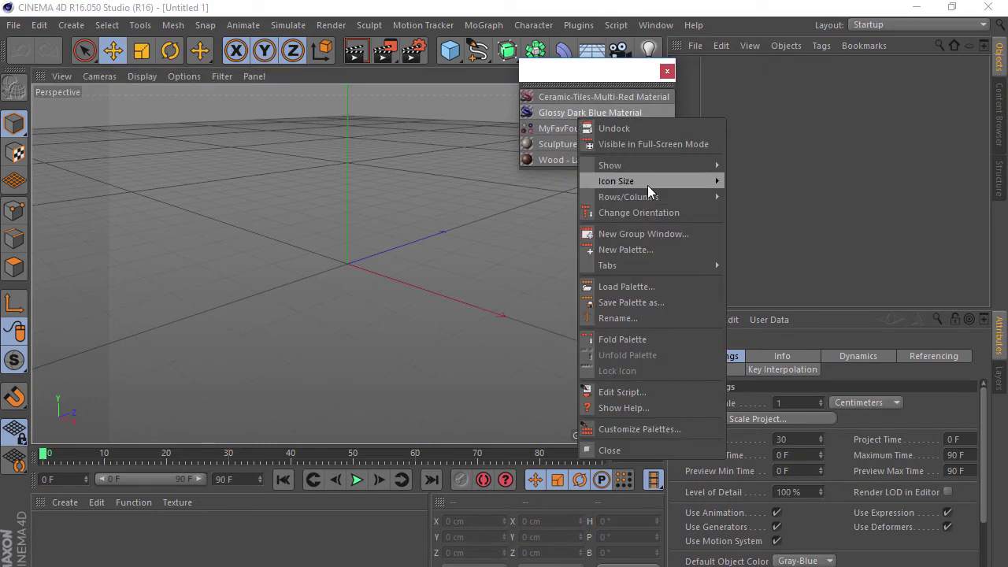
click(767, 219)
drag(688, 173, 710, 303)
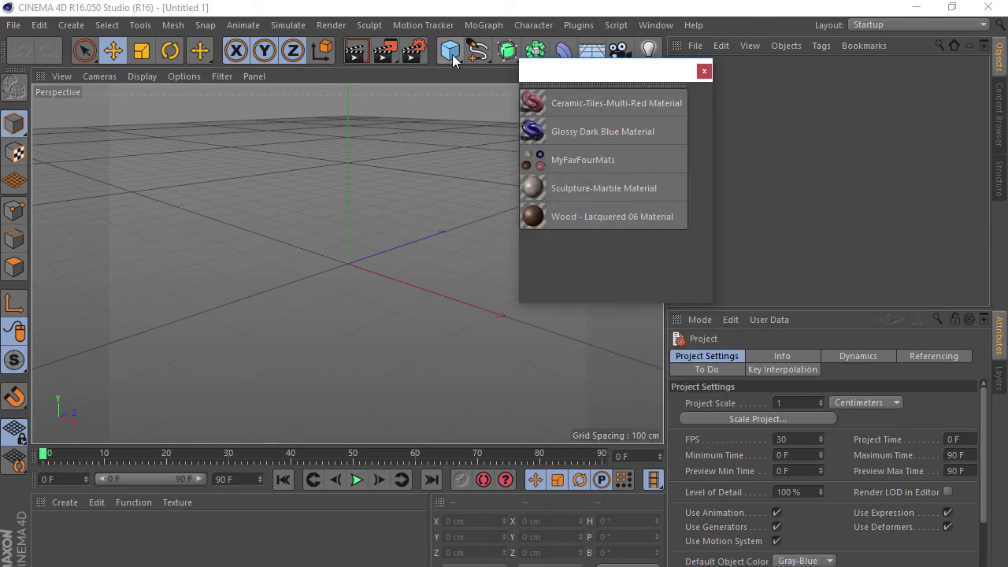
Add a capsule, duplicate it into four copies, and give the back one Wood - Lacquered 06
drag(453, 52, 520, 97)
mouse_move(418, 293)
ctrl+mouse_down()
mouse_move(333, 274)
mouse_move(323, 223)
mouse_move(558, 221)
ctrl+mouse_up()
shift+click(355, 289)
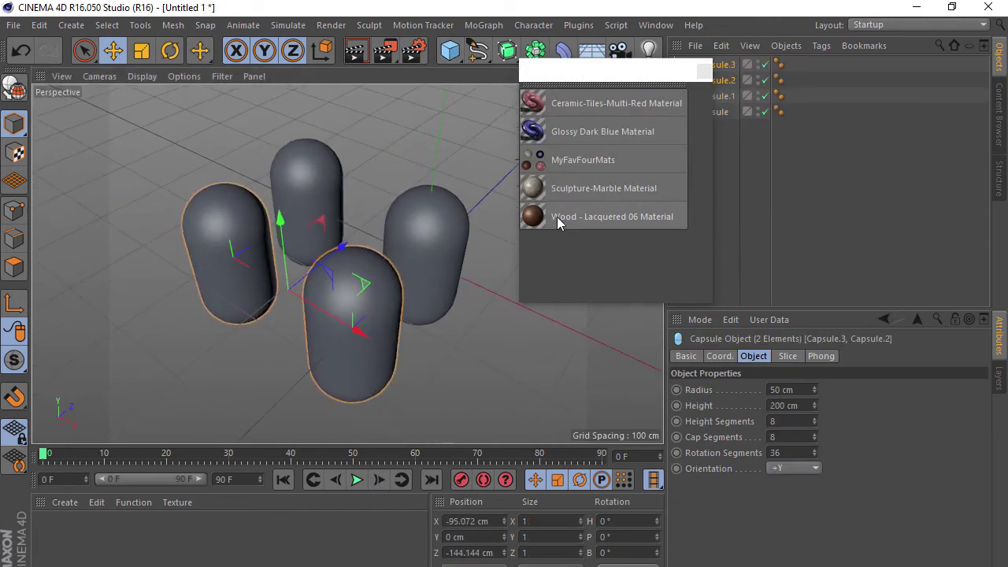
click(652, 171)
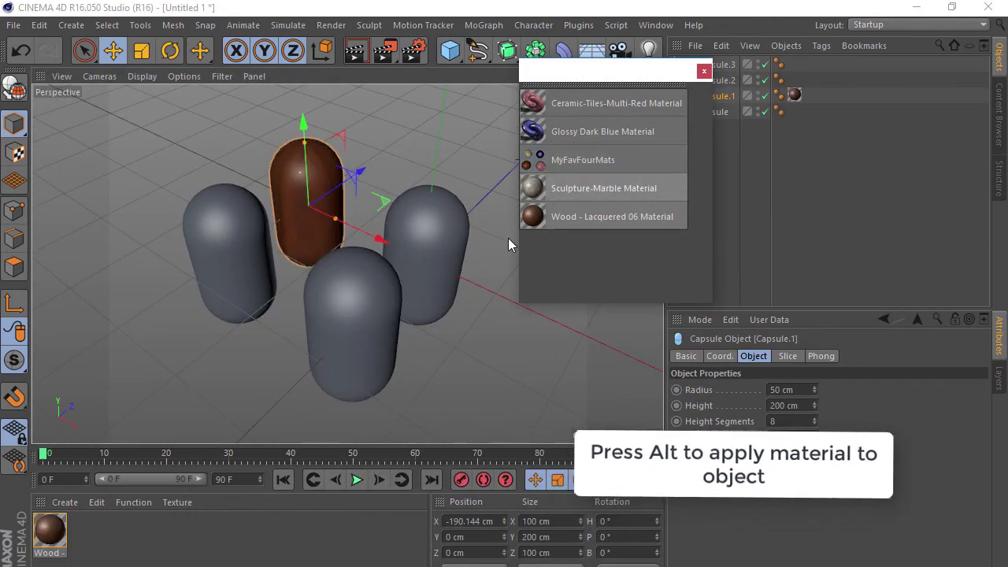
Apply Sculpture-Marble, Glossy Dark Blue and Ceramic-Tiles-Multi-Red to the right, left and middle capsules
click(446, 243)
mouse_move(583, 160)
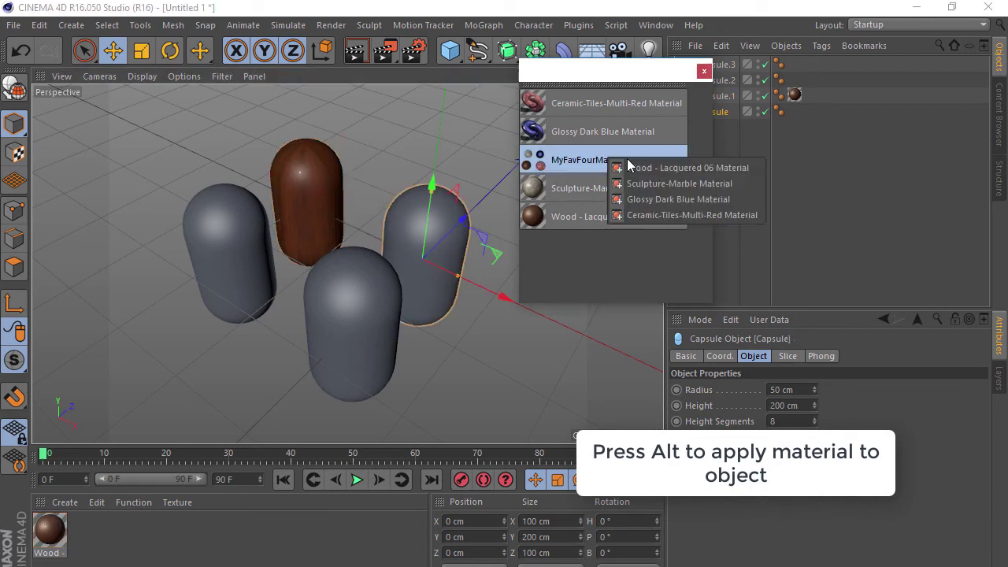
click(664, 187)
click(238, 256)
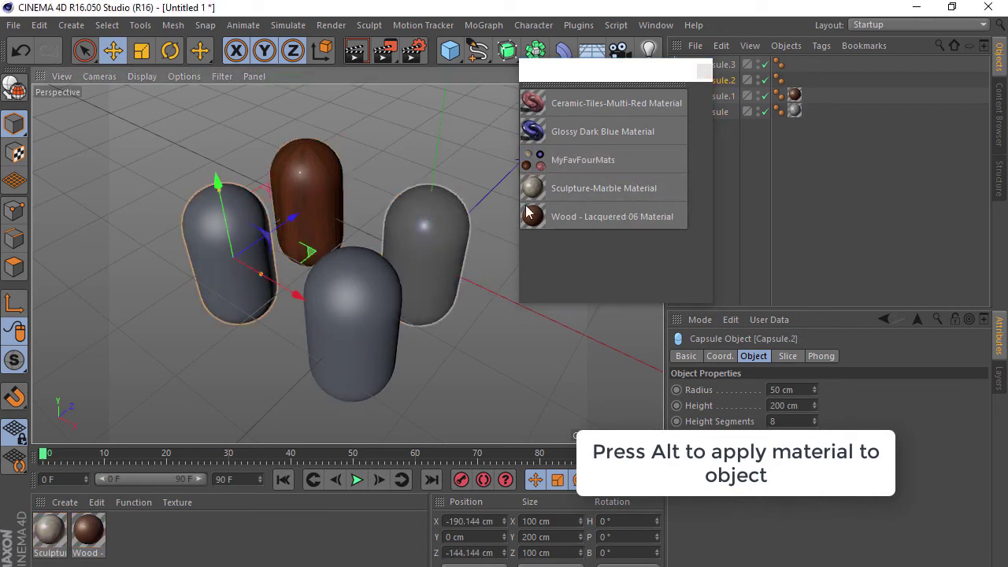
click(659, 203)
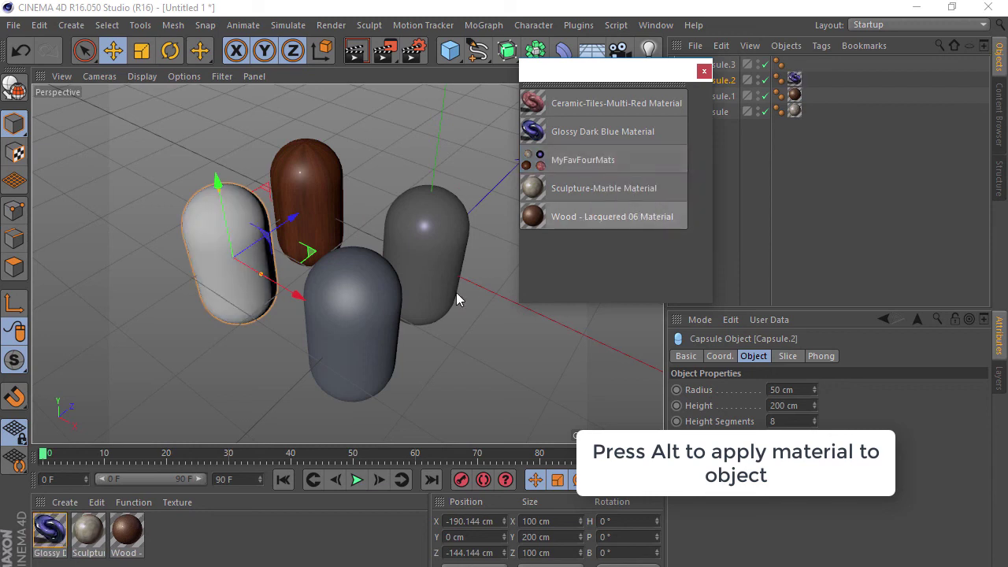
click(354, 289)
mouse_move(583, 160)
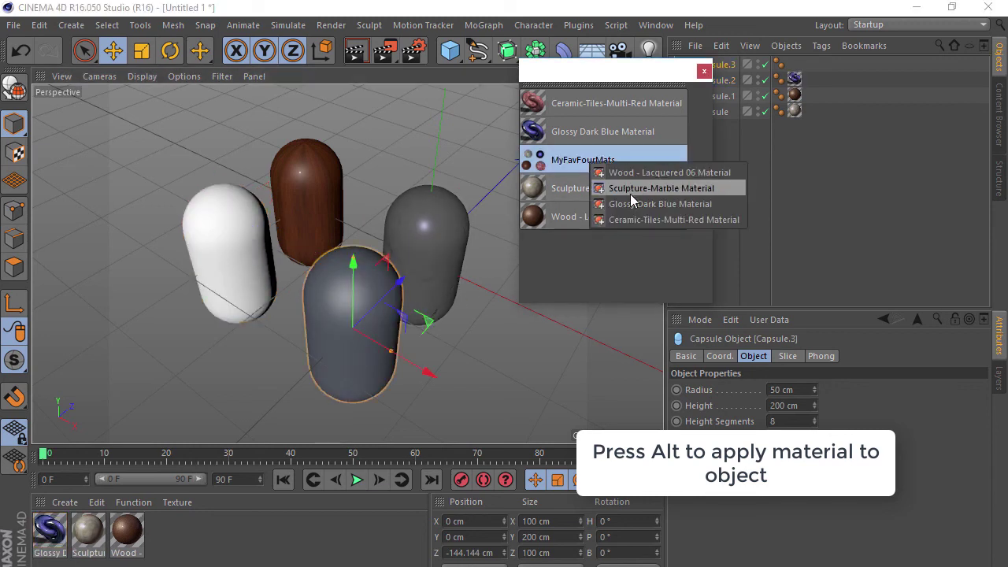
click(645, 219)
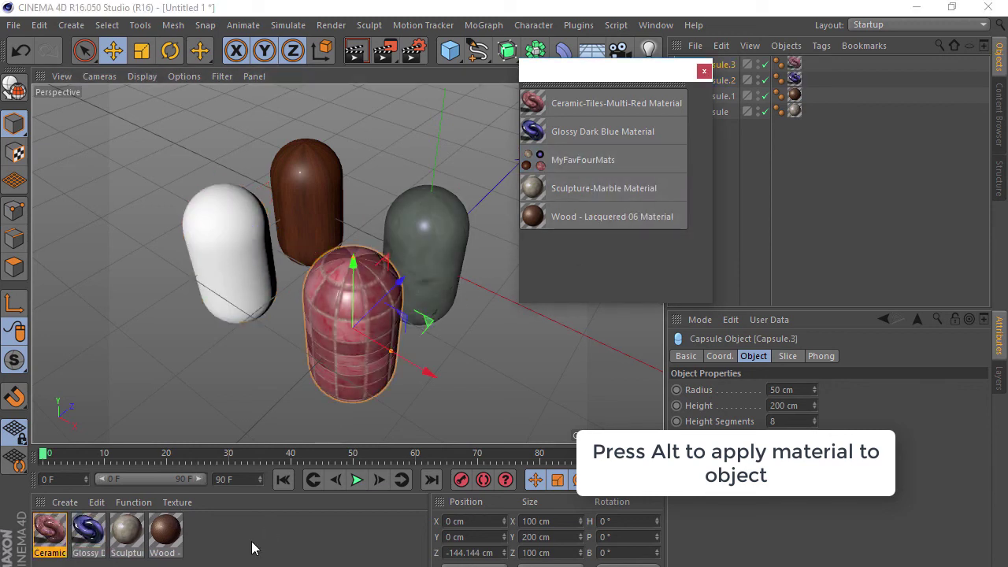
Render the view to preview the four textured capsules from a slightly orbited angle
alt+drag(434, 315, 387, 286)
click(355, 52)
mouse_move(343, 273)
alt+mouse_down()
mouse_move(419, 263)
mouse_move(351, 282)
mouse_move(409, 318)
alt+mouse_up()
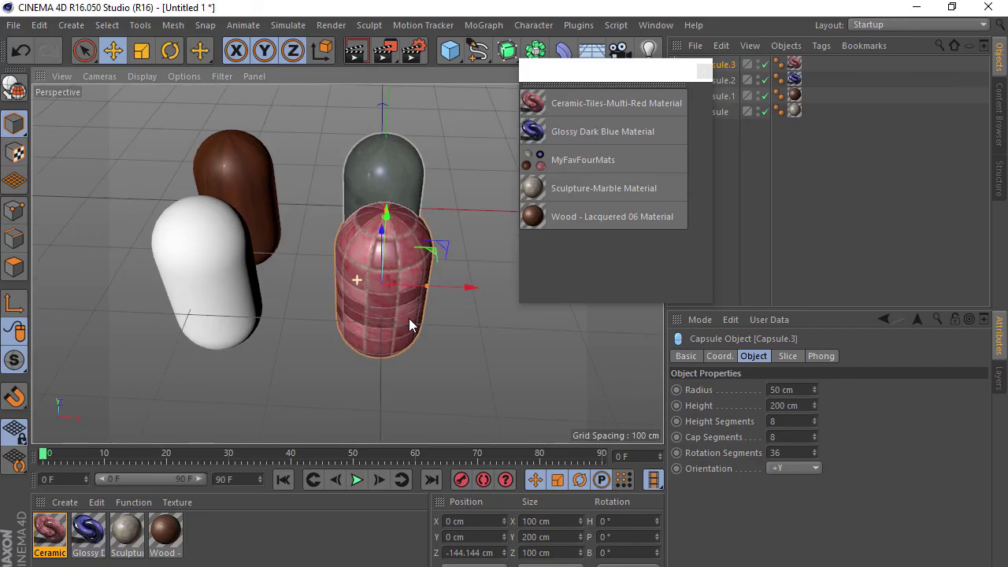